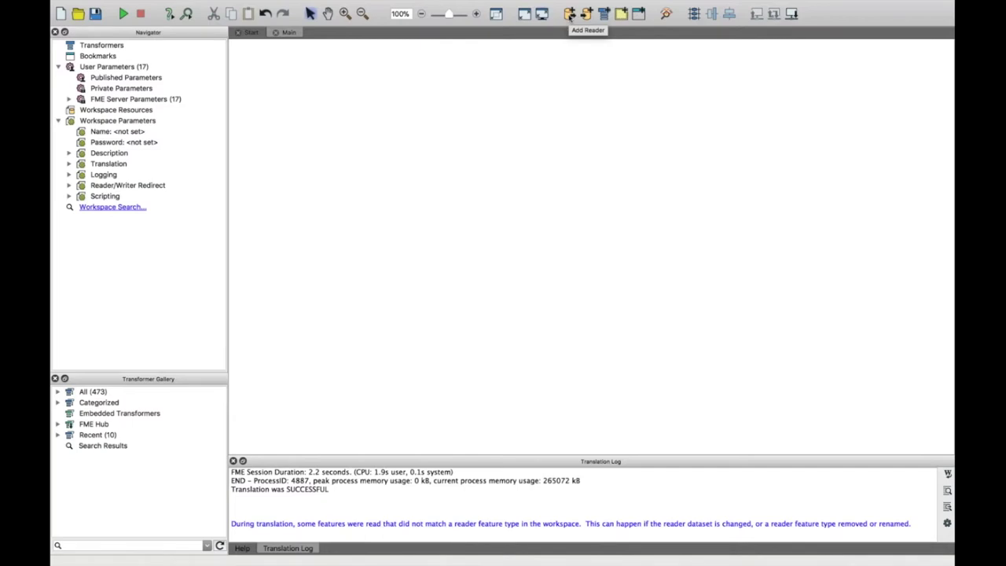
# Step: Add an Esri Shapefile reader for ne_110m_coastline.shp, ne_110m_glaciated_areas.shp, ne_110m_land.shp and ne_110m_ocean.shp, keeping individual feature types
pyautogui.click(569, 15)
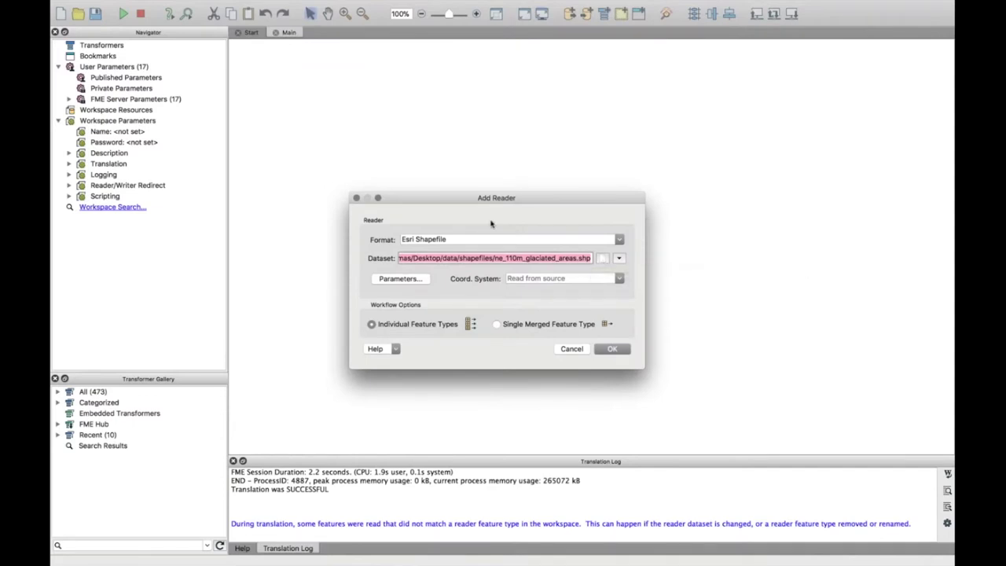
pyautogui.click(602, 258)
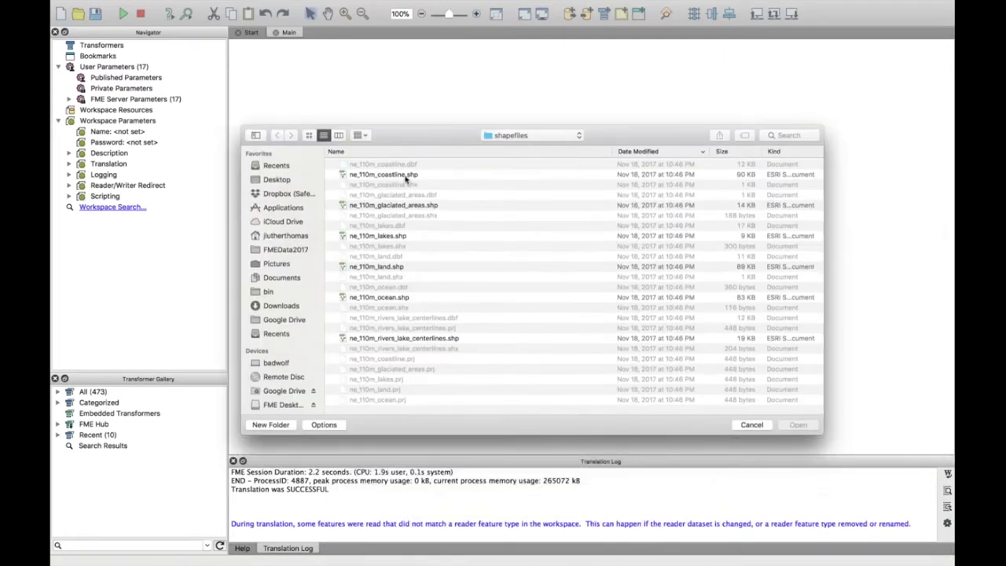
pyautogui.click(406, 176)
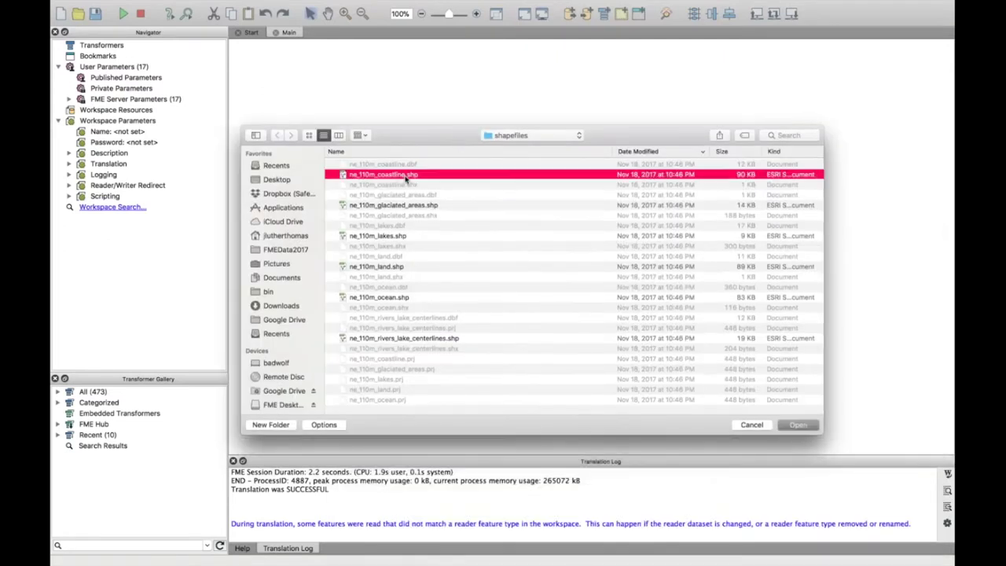
pyautogui.keyDown('super'); pyautogui.click(403, 207); pyautogui.keyUp('super')
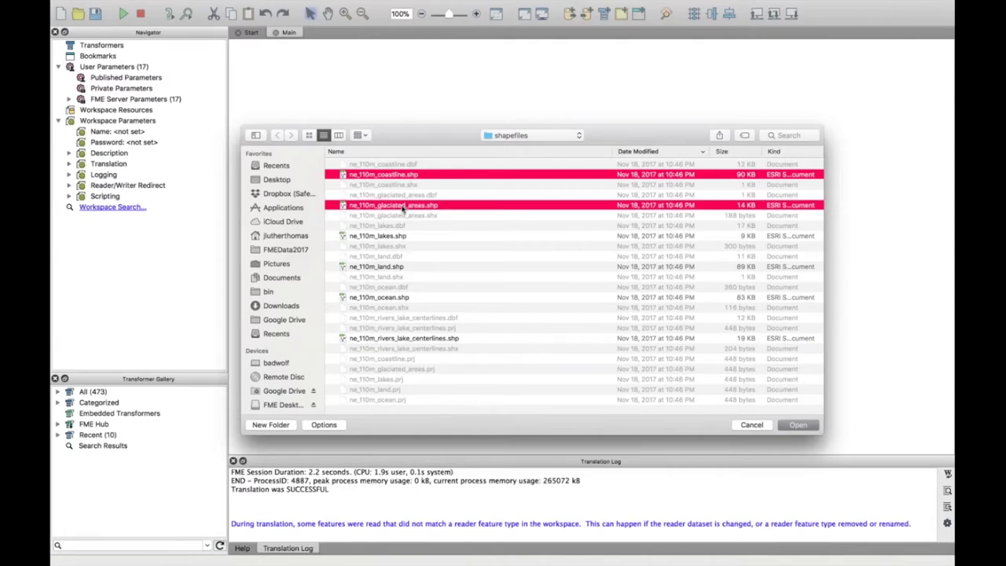
pyautogui.keyDown('super'); pyautogui.click(398, 238); pyautogui.keyUp('super')
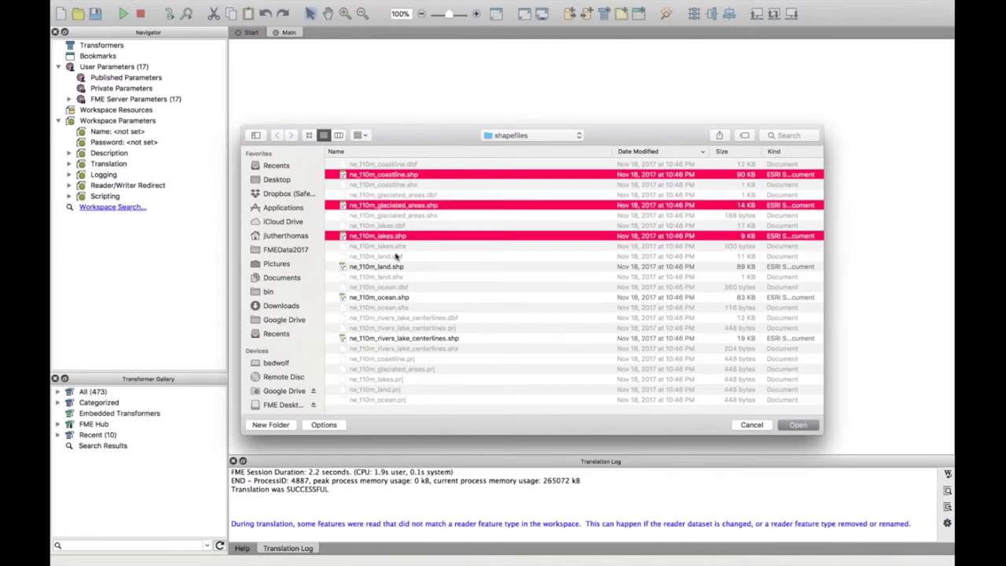
pyautogui.keyDown('super'); pyautogui.click(404, 237); pyautogui.keyUp('super')
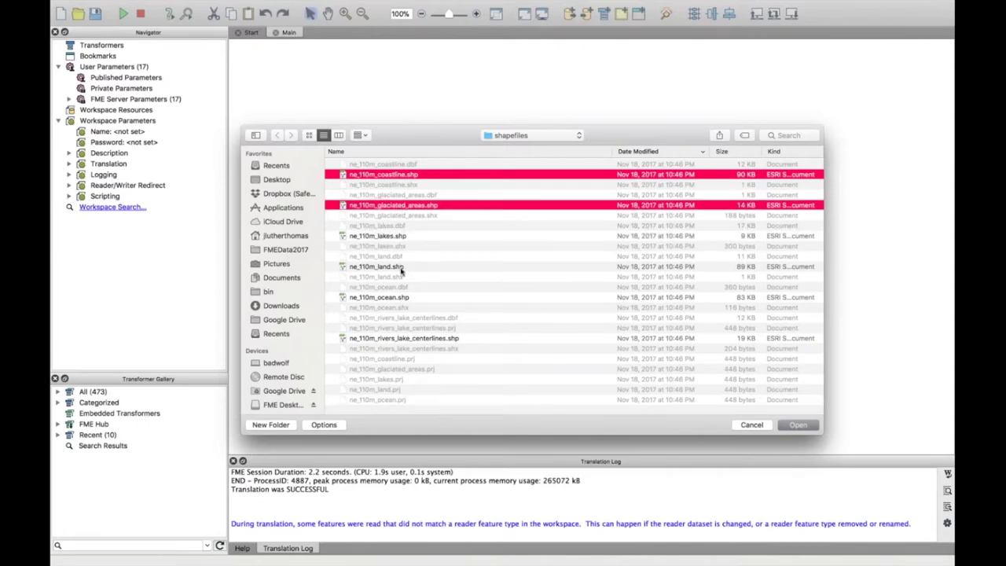
pyautogui.keyDown('super'); pyautogui.click(403, 268); pyautogui.keyUp('super')
pyautogui.keyDown('super'); pyautogui.click(403, 299); pyautogui.keyUp('super')
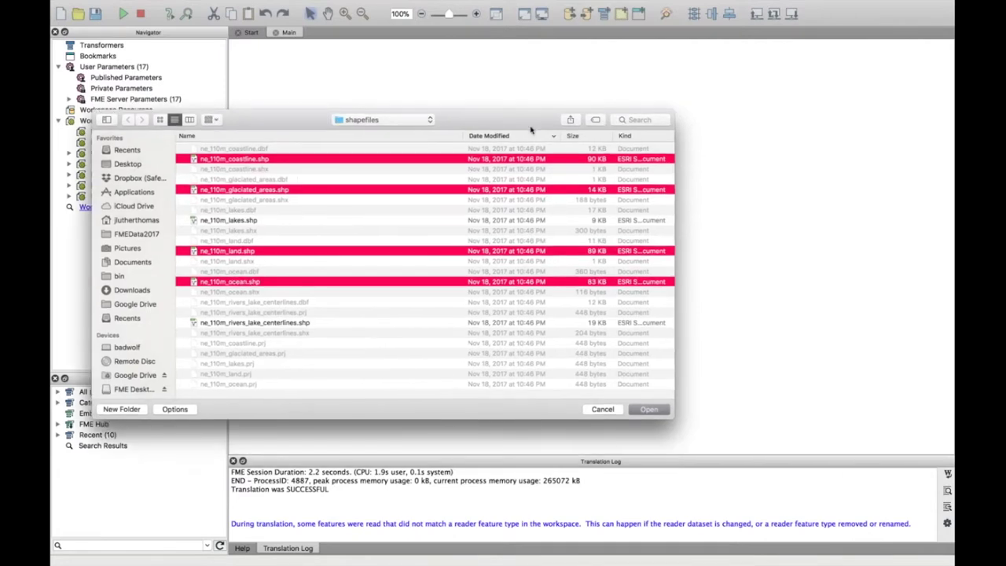
pyautogui.click(654, 412)
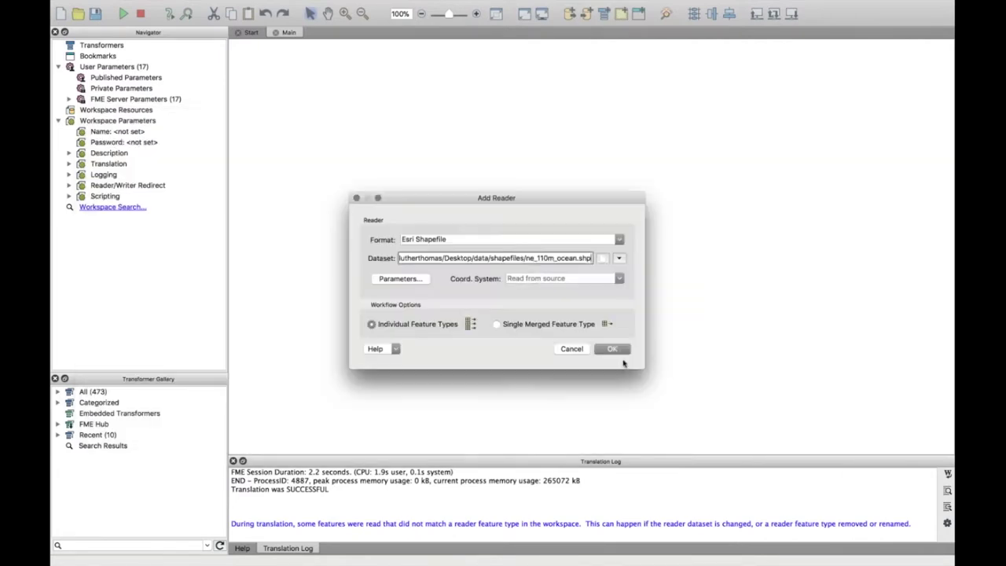
pyautogui.click(612, 348)
pyautogui.click(580, 359)
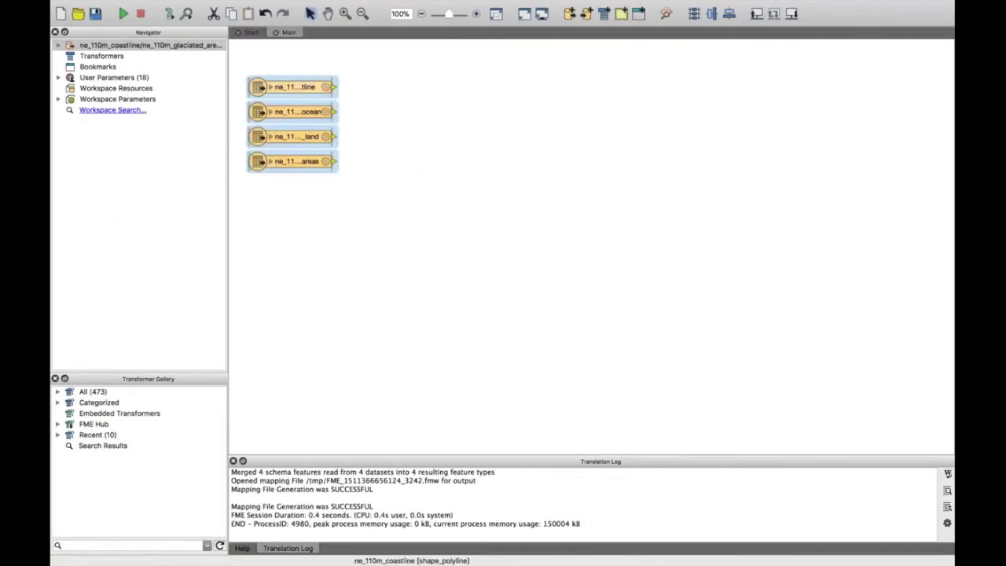
# Step: Add a MapnikRasterizer transformer to the canvas and place it beside the upper reader feature types
pyautogui.click(470, 135)
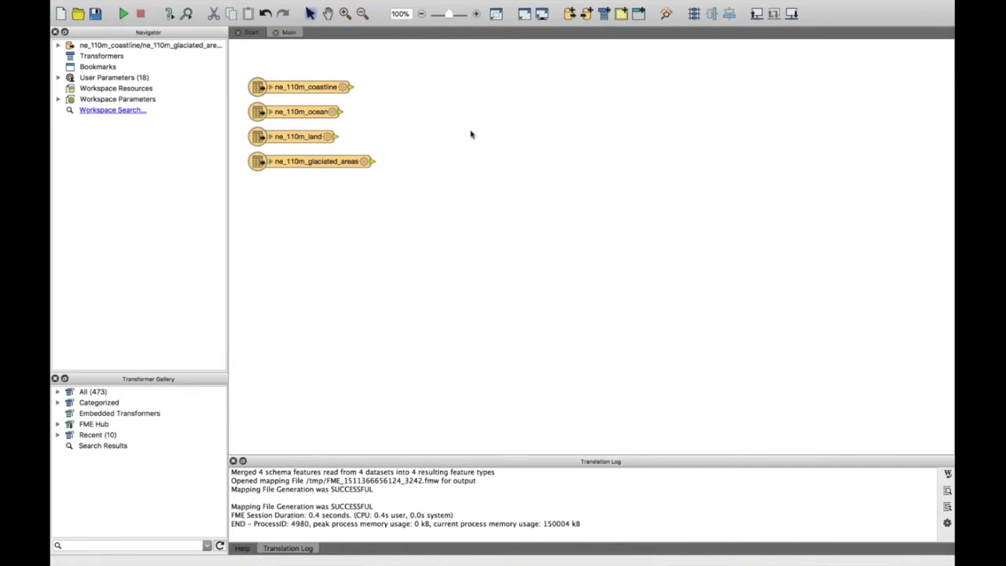
pyautogui.write('mapnik')
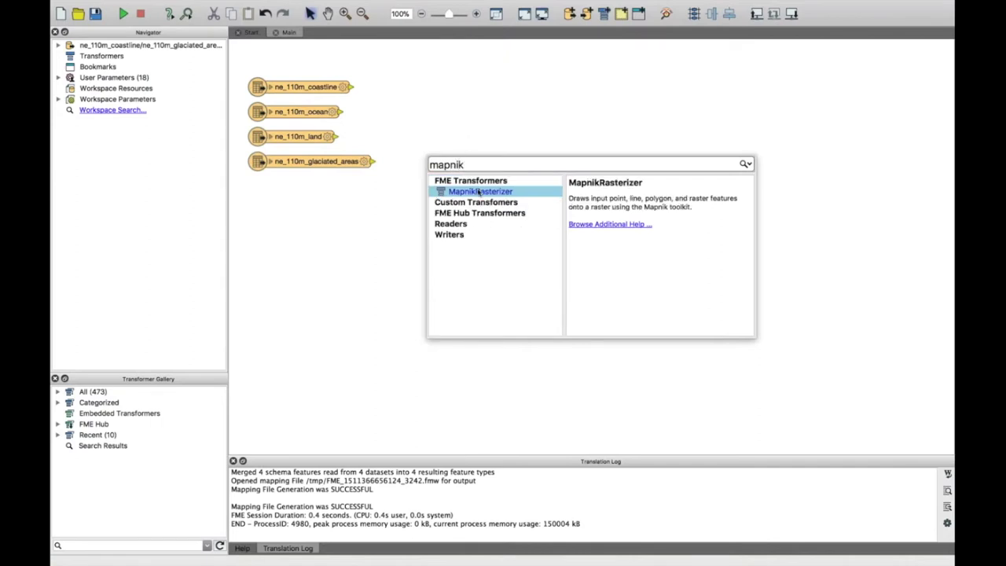
pyautogui.doubleClick(479, 191)
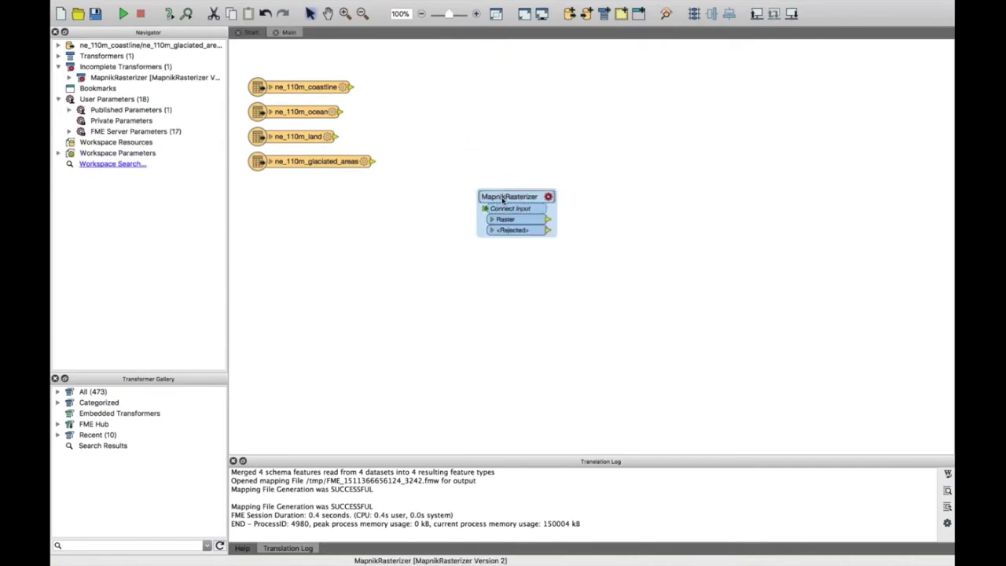
pyautogui.moveTo(503, 200); pyautogui.dragTo(504, 97)
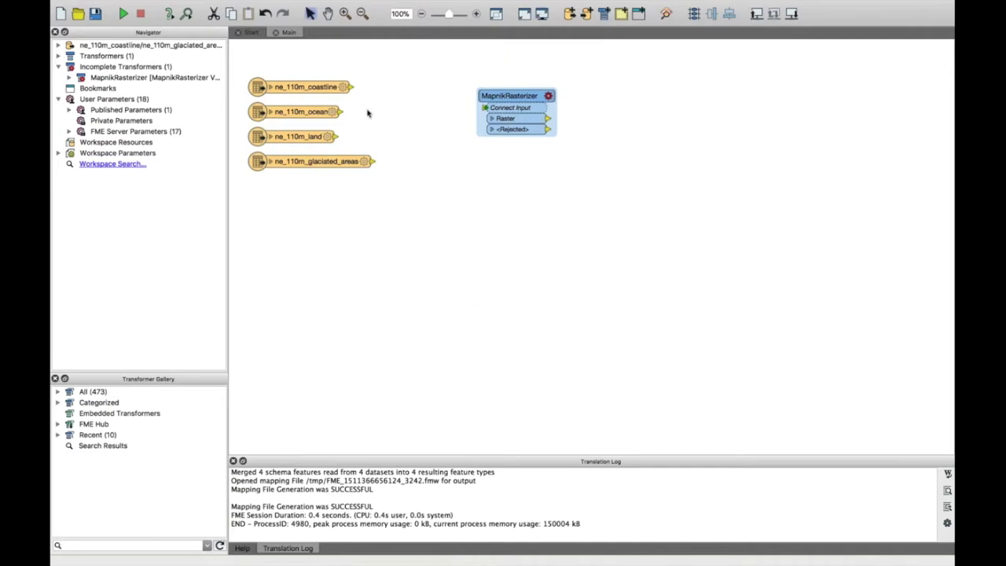
# Step: Connect ocean, land, glaciated areas and coastline to the MapnikRasterizer in that order, and move the coastline feature type below the others
pyautogui.moveTo(340, 111); pyautogui.dragTo(485, 107)
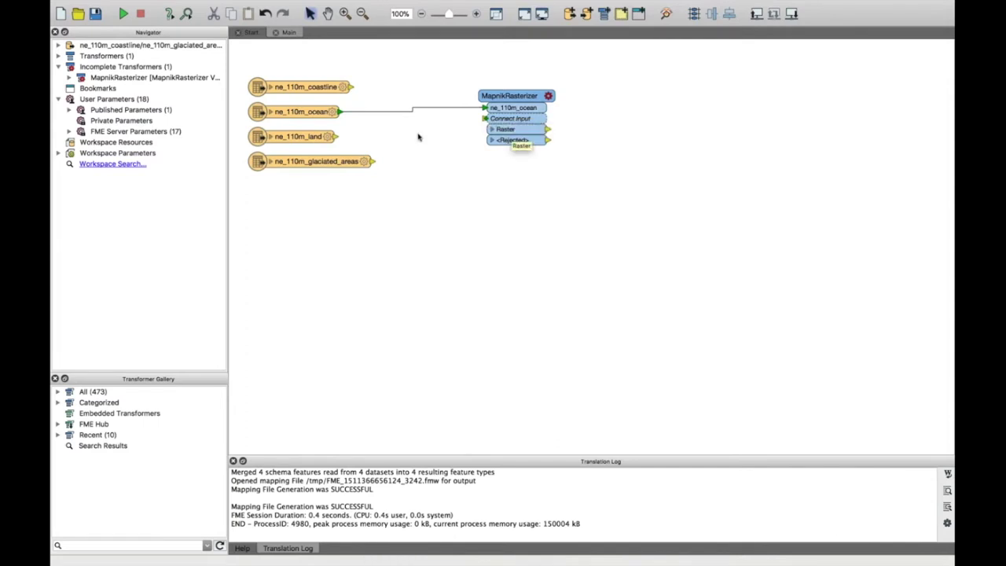
pyautogui.moveTo(336, 136)
pyautogui.mouseDown()
pyautogui.moveTo(469, 132)
pyautogui.moveTo(484, 118)
pyautogui.mouseUp()
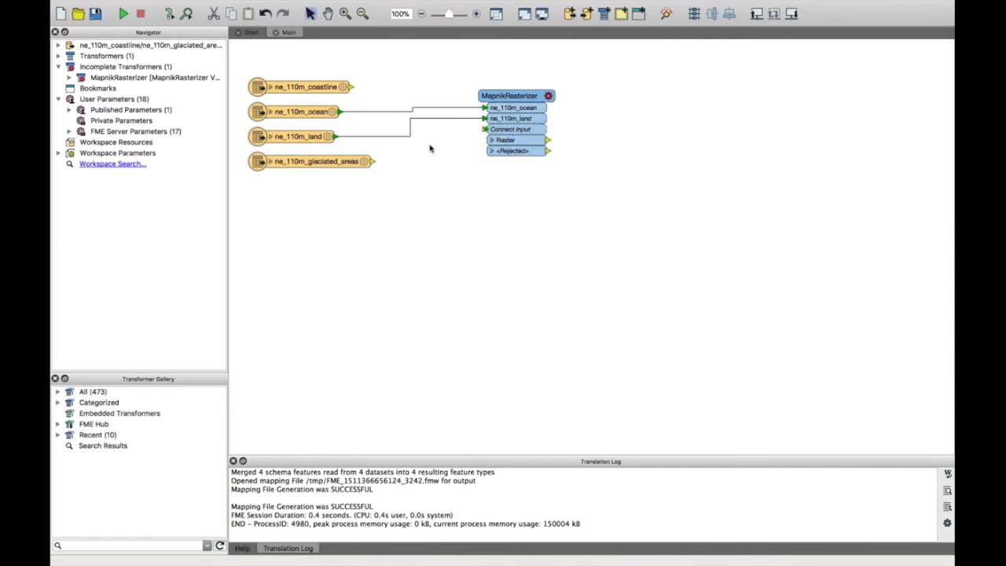
pyautogui.moveTo(409, 123); pyautogui.dragTo(486, 142)
pyautogui.click(306, 88)
pyautogui.moveTo(311, 142); pyautogui.dragTo(305, 193)
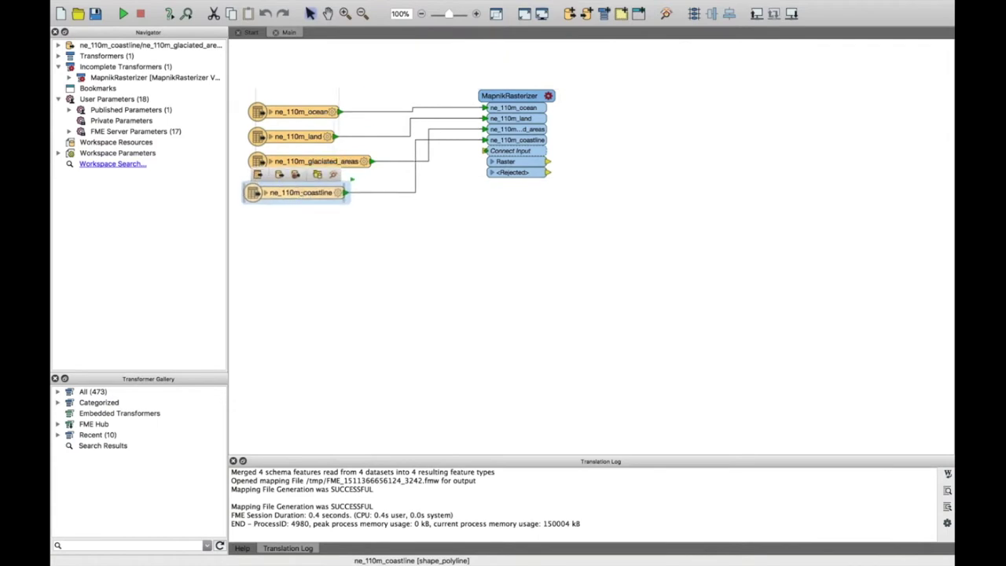
# Step: Open the MapnikRasterizer parameters and set the ne_110m_ocean rule's symbolizer to Polygon Pattern
pyautogui.click(549, 97)
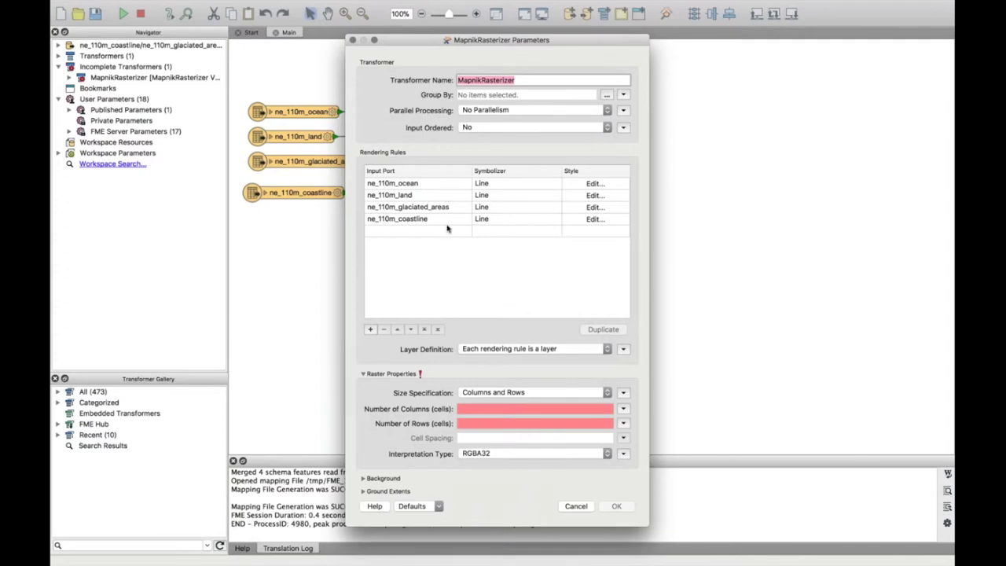
pyautogui.click(537, 184)
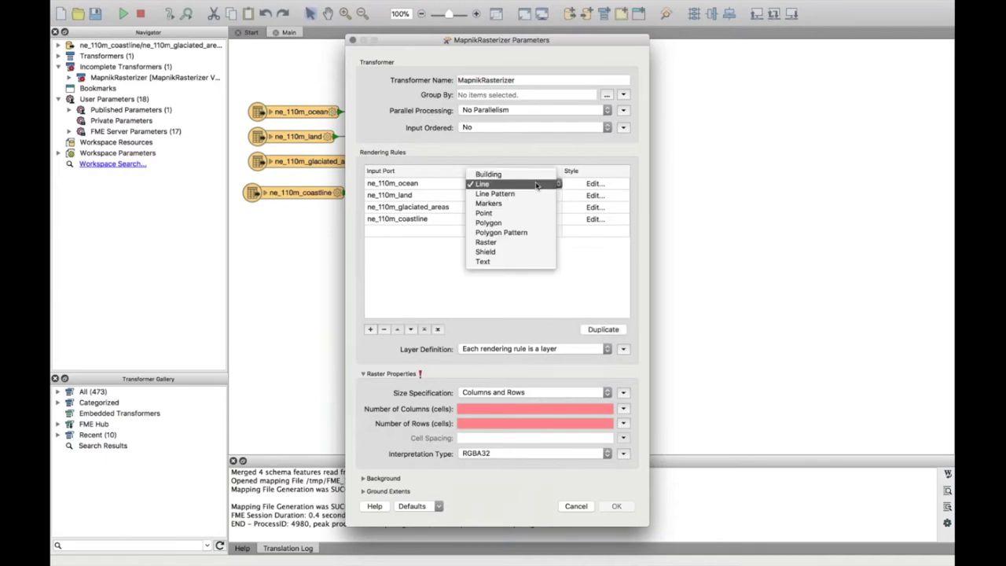
pyautogui.click(529, 234)
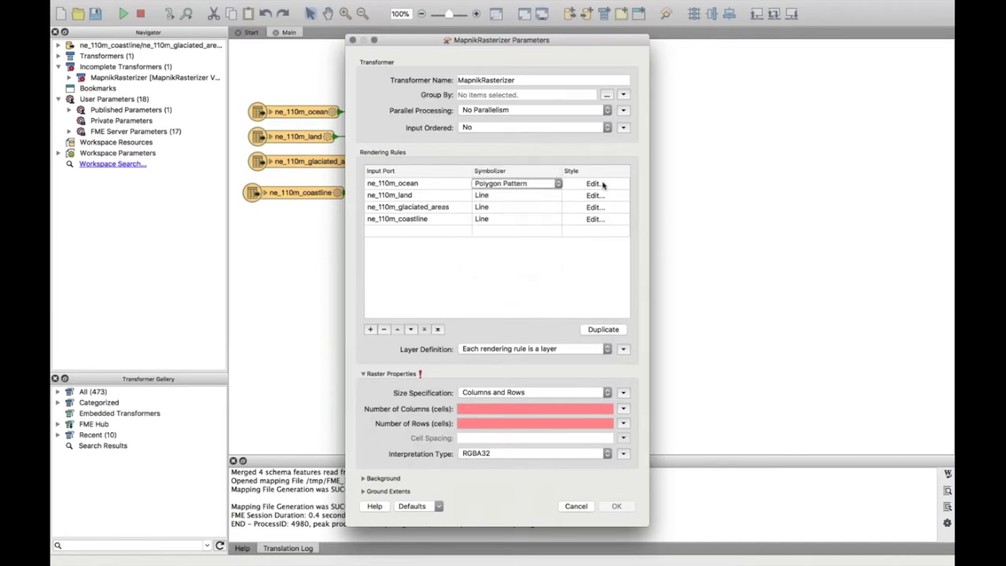
# Step: Style the ocean rule with seamless-texture-blue-watercolor.png from the Watercolor folder, using Global alignment
pyautogui.click(594, 183)
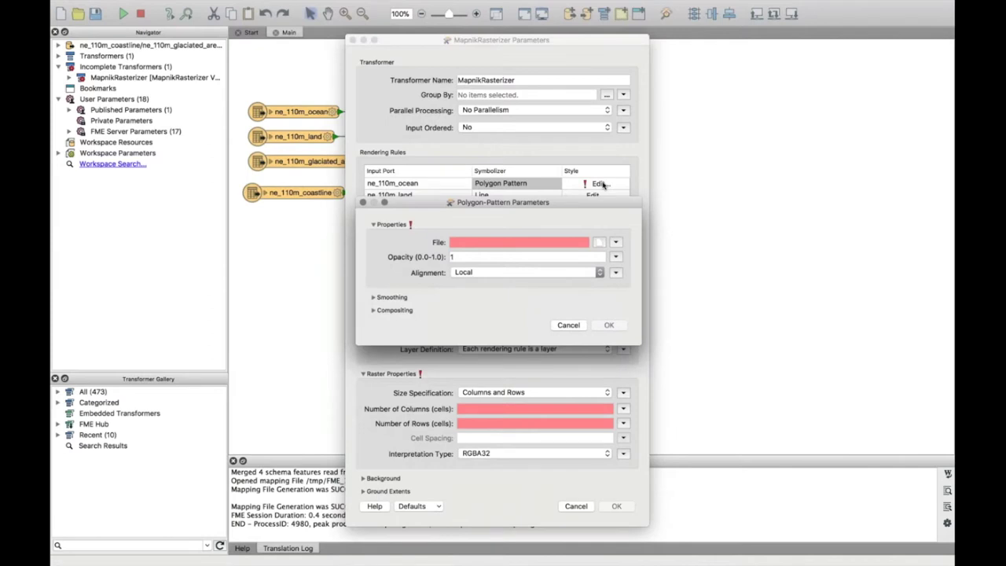
pyautogui.click(597, 243)
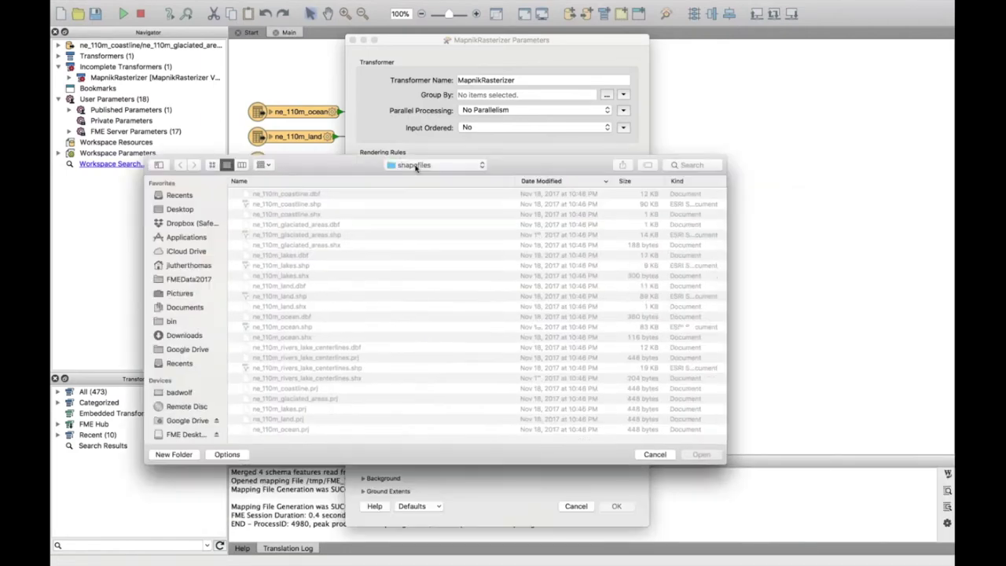
pyautogui.click(433, 164)
pyautogui.click(427, 180)
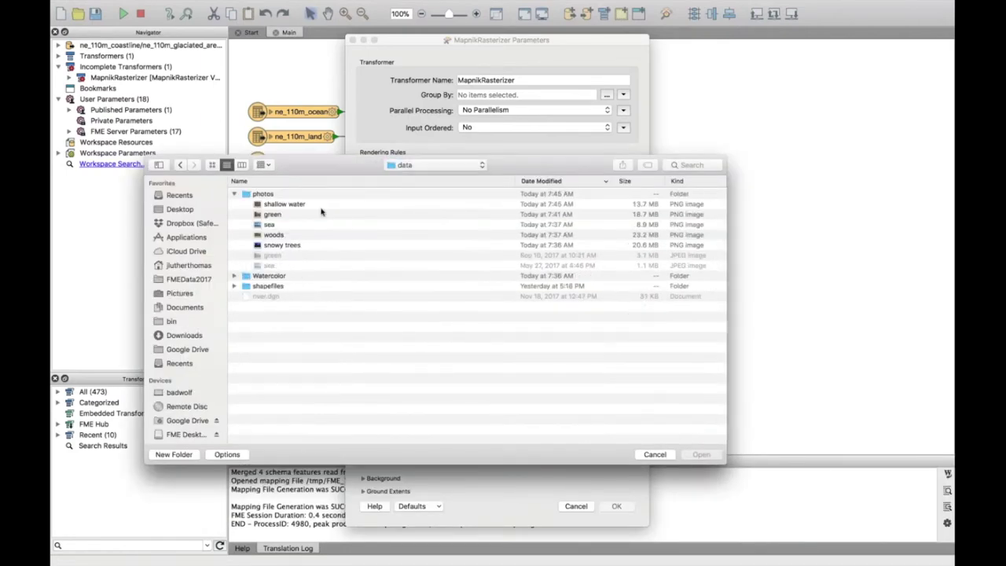
pyautogui.click(234, 275)
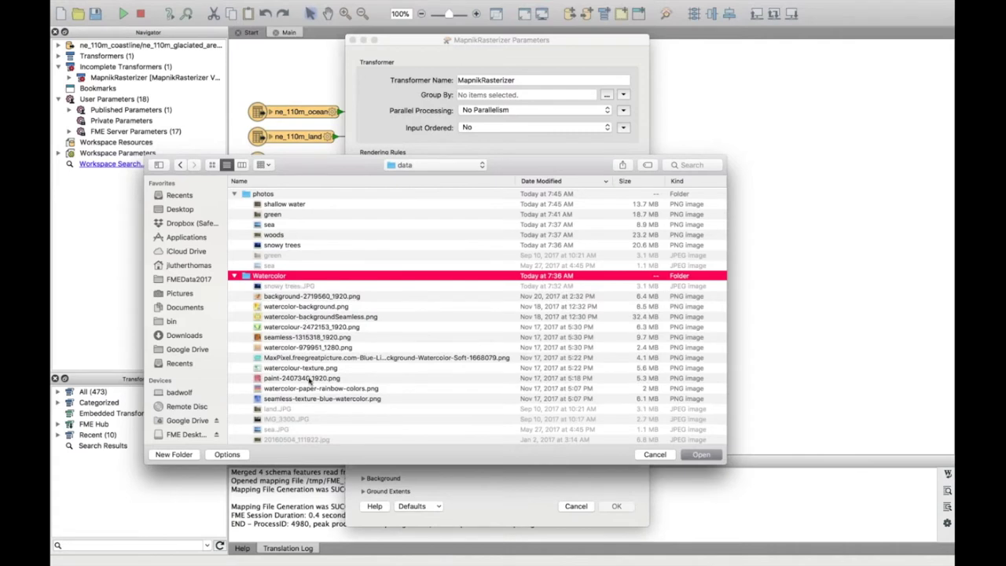
pyautogui.click(304, 398)
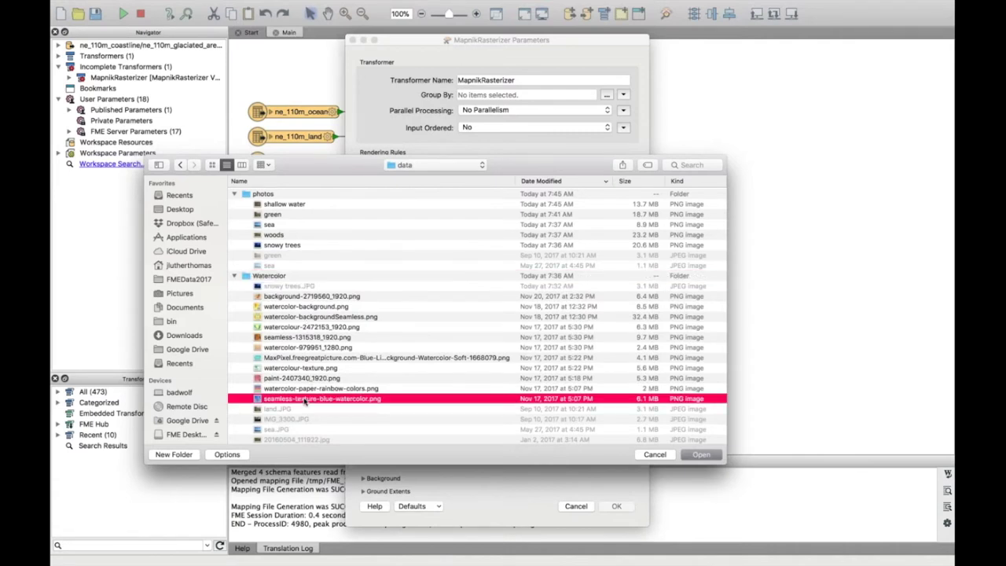
pyautogui.click(701, 455)
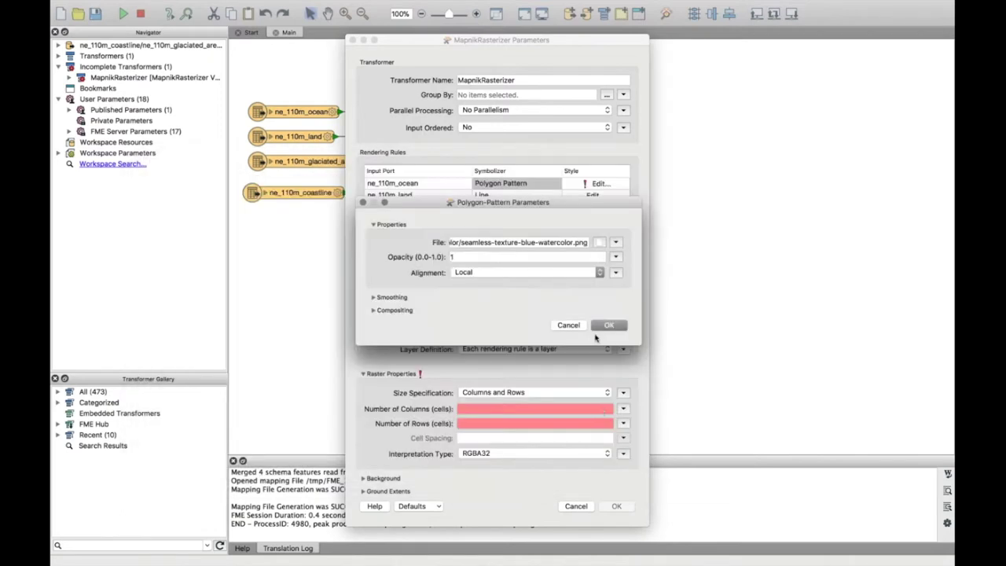
pyautogui.click(579, 273)
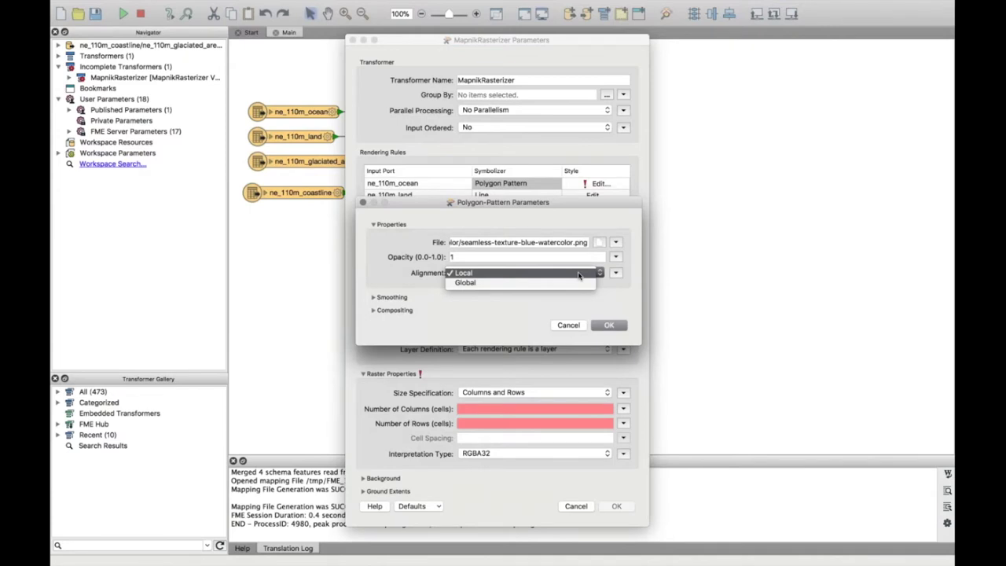
pyautogui.click(556, 284)
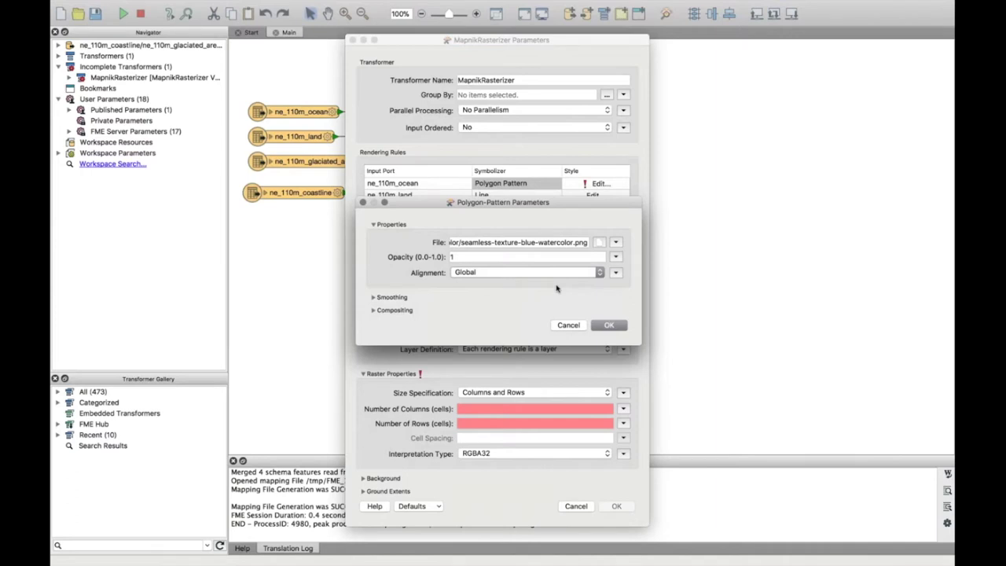
pyautogui.click(608, 324)
pyautogui.click(511, 194)
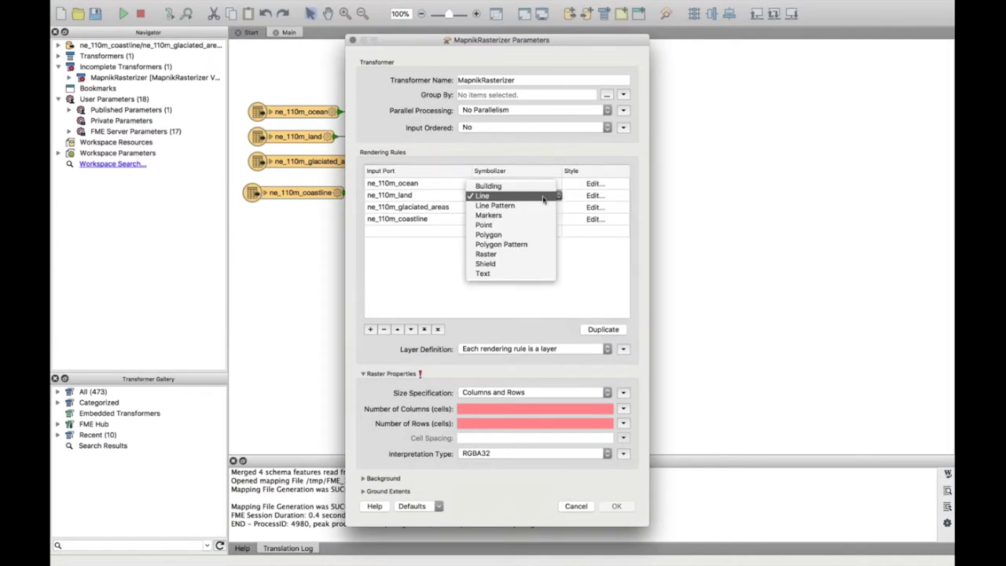
pyautogui.click(587, 197)
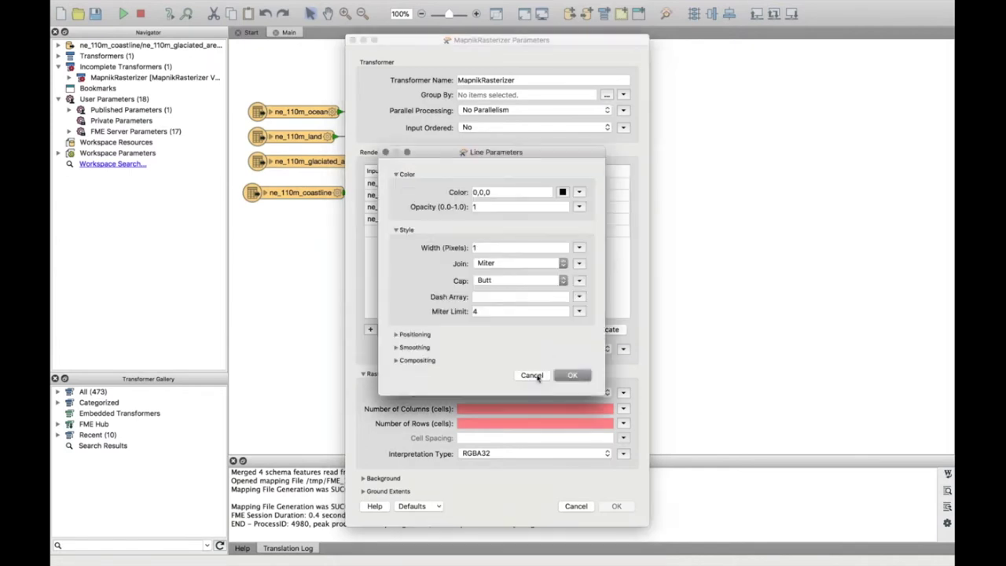
pyautogui.click(537, 377)
# Step: Set the ne_110m_land rule's symbolizer to Polygon Pattern, using watercolour-texture.png as its pattern file with Global alignment
pyautogui.click(528, 197)
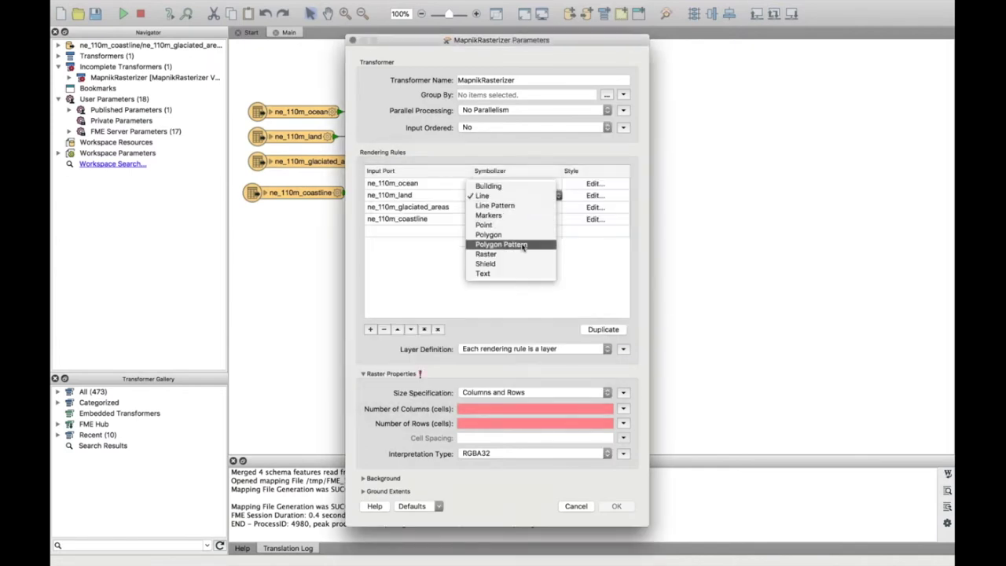
pyautogui.click(519, 242)
pyautogui.click(595, 195)
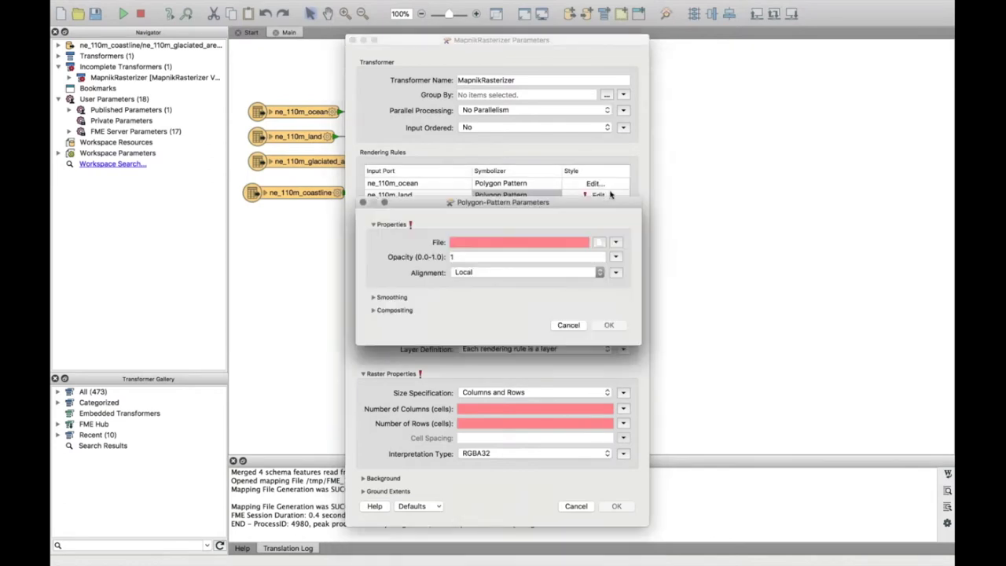
pyautogui.click(599, 243)
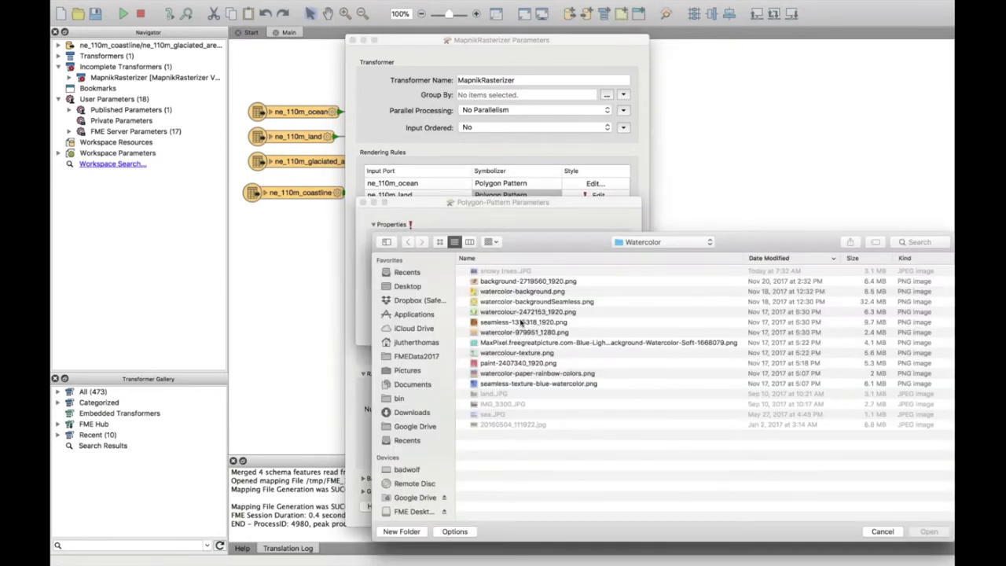
pyautogui.doubleClick(510, 355)
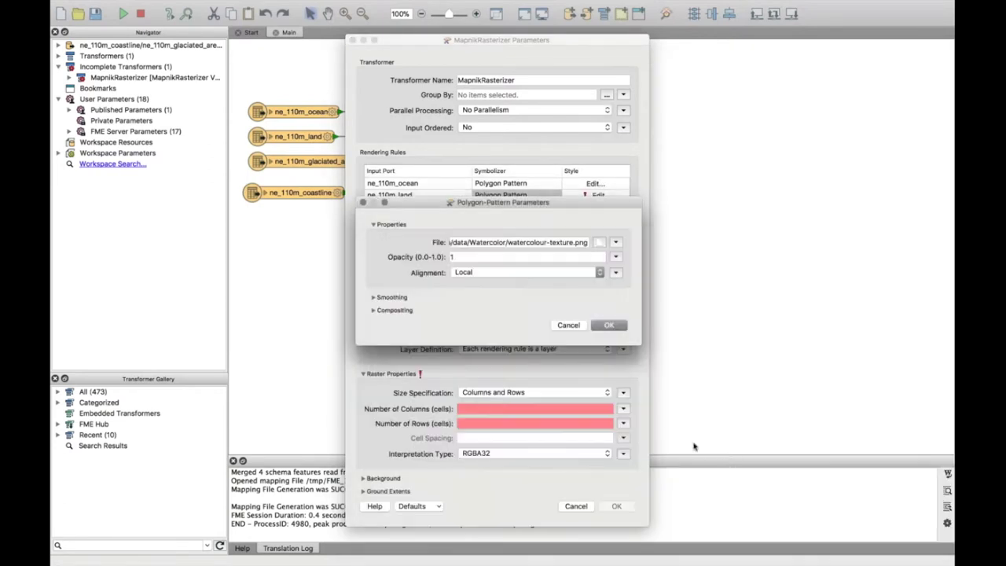
pyautogui.click(552, 275)
pyautogui.click(549, 285)
pyautogui.click(611, 330)
# Step: Set the ne_110m_glaciated_areas rule's symbolizer to Polygon Pattern, using watercolour-2472153_1920.png as its pattern file with Global alignment
pyautogui.click(550, 208)
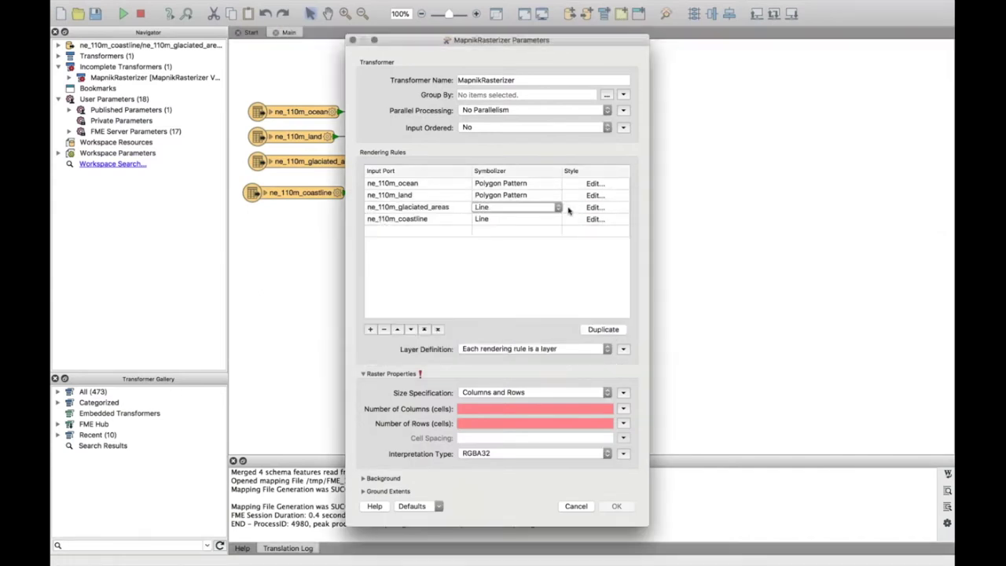
pyautogui.click(560, 208)
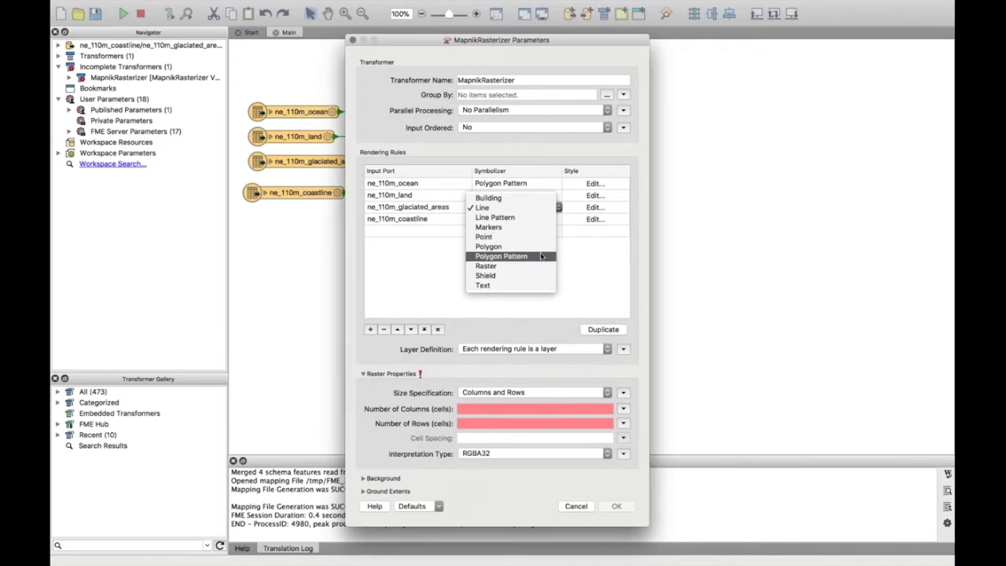
pyautogui.click(503, 256)
pyautogui.click(613, 208)
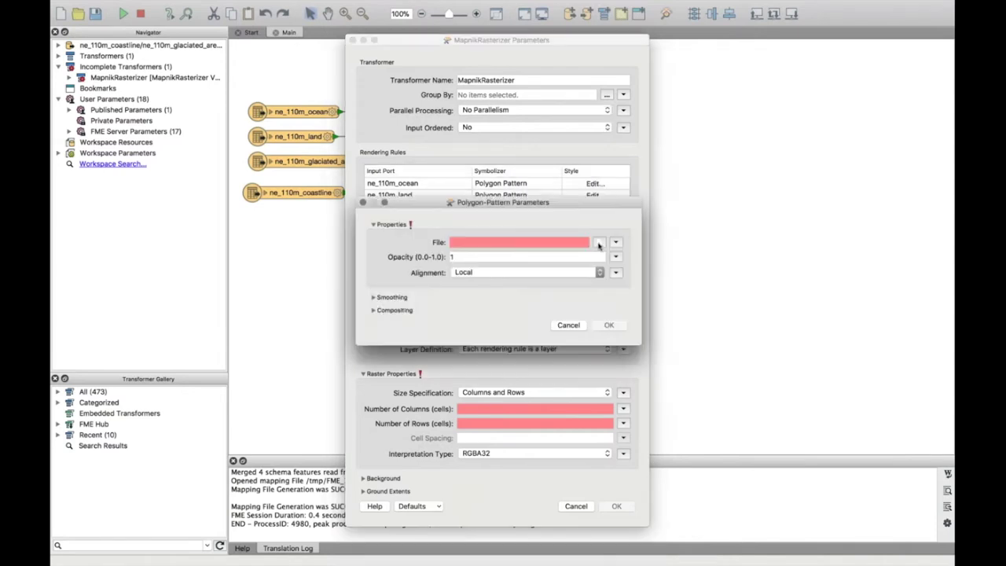
pyautogui.click(599, 244)
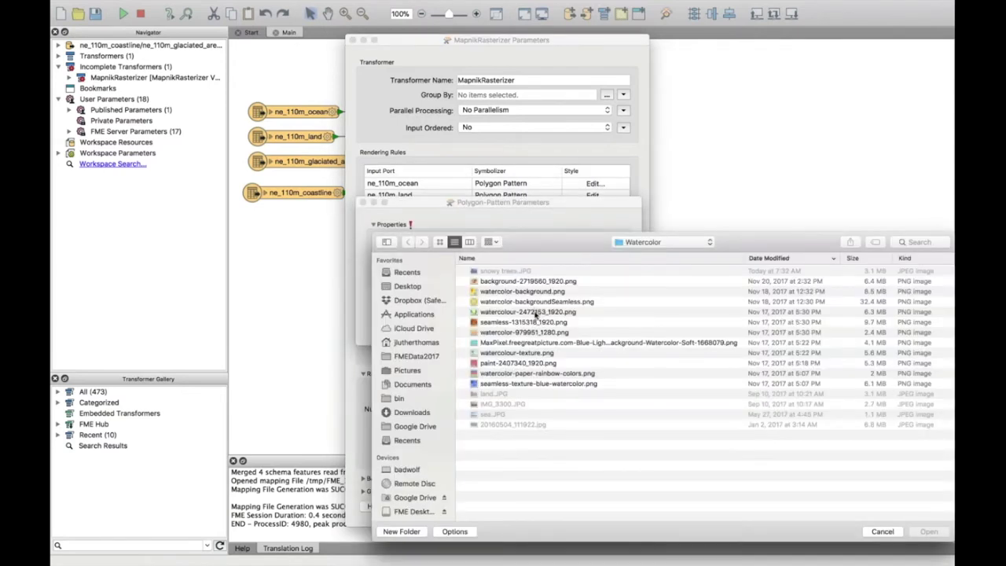
pyautogui.doubleClick(535, 312)
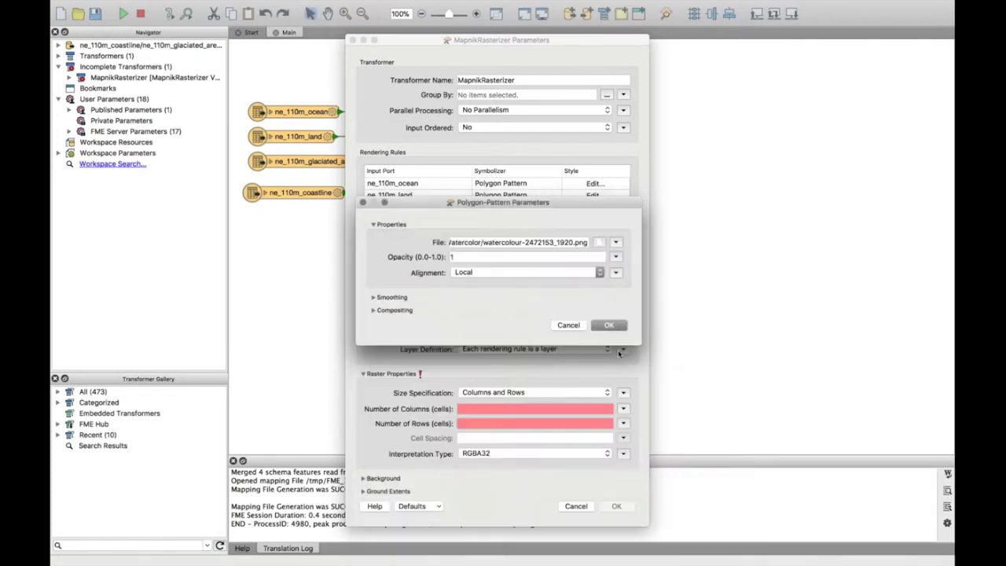
pyautogui.click(562, 277)
pyautogui.click(555, 288)
pyautogui.click(608, 325)
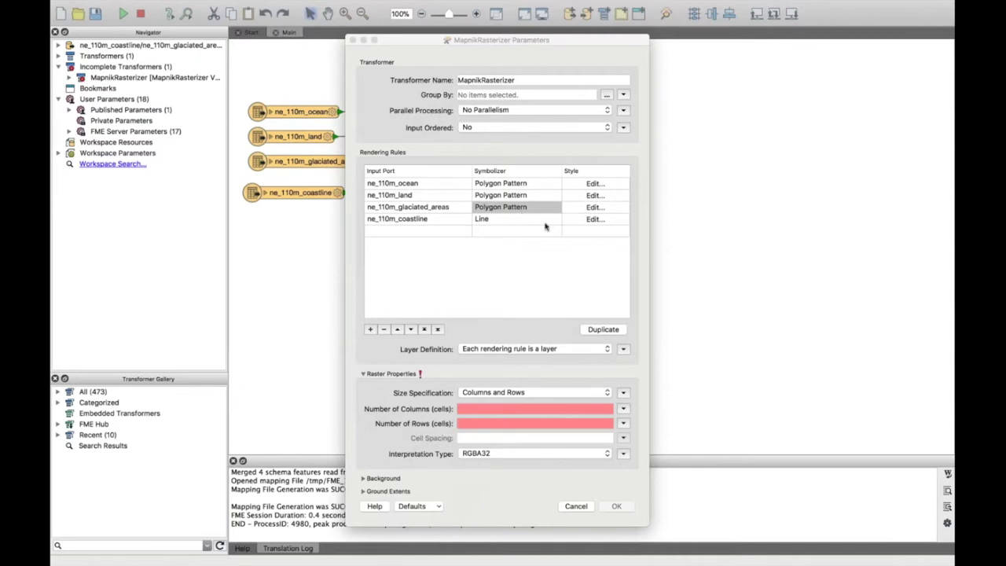
# Step: Set the line width of the ne_110m_coastline rule to 4 pixels
pyautogui.click(595, 218)
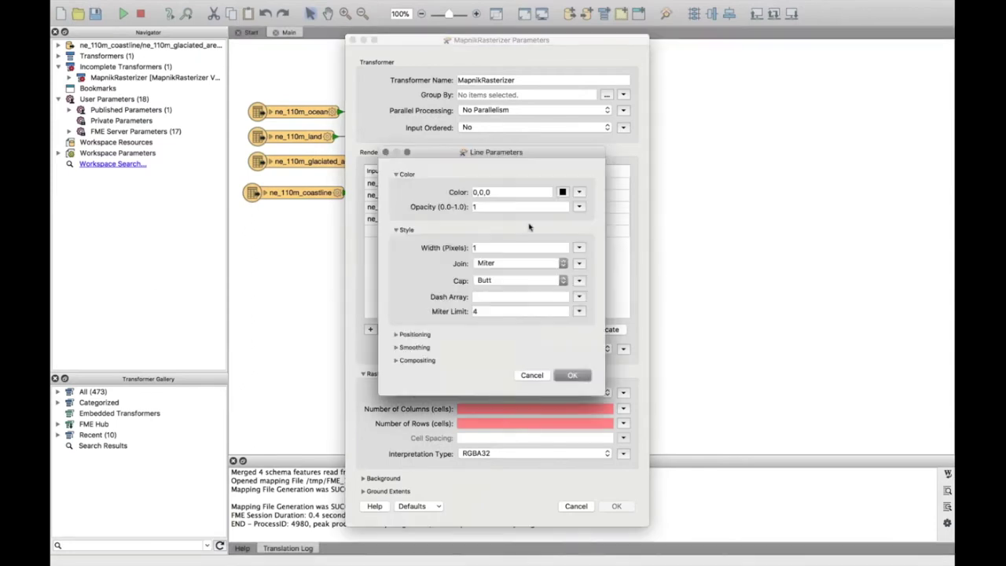
pyautogui.click(514, 247)
pyautogui.write('4')
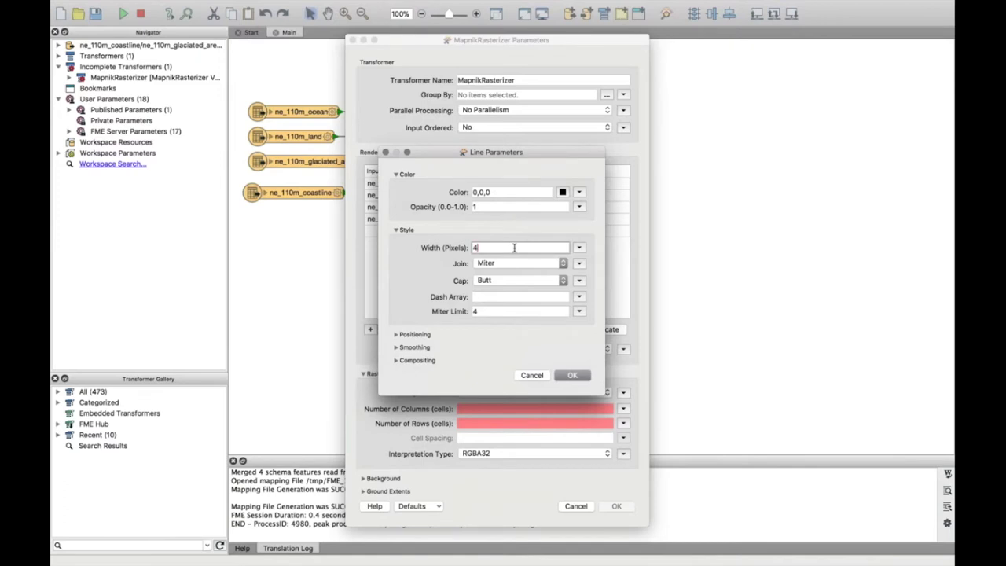
pyautogui.click(571, 374)
pyautogui.click(572, 376)
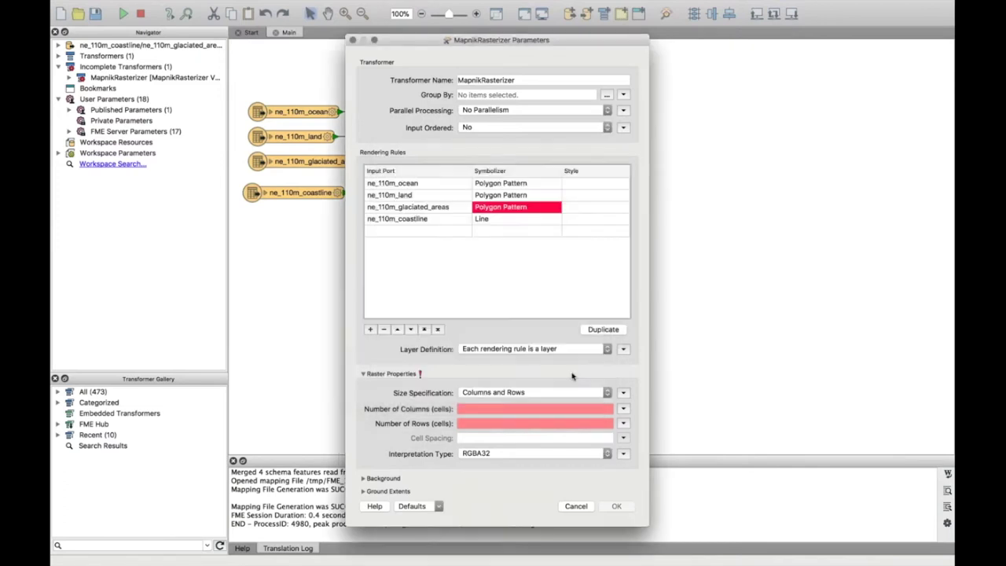
# Step: Specify the raster size by Spacing with a cell spacing of 25000 and apply the MapnikRasterizer parameters
pyautogui.click(519, 394)
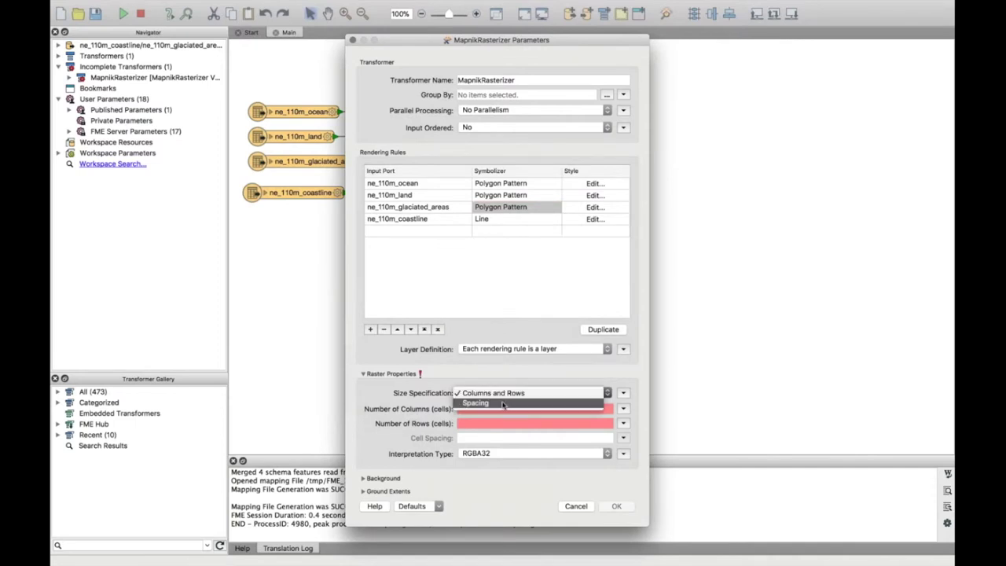
pyautogui.click(502, 403)
pyautogui.click(479, 439)
pyautogui.write('25000')
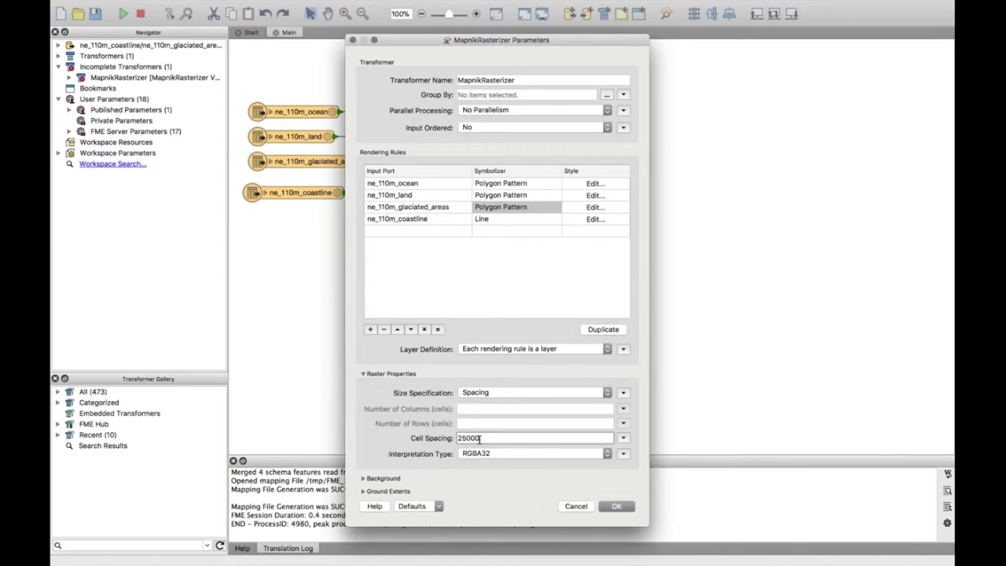
pyautogui.click(617, 506)
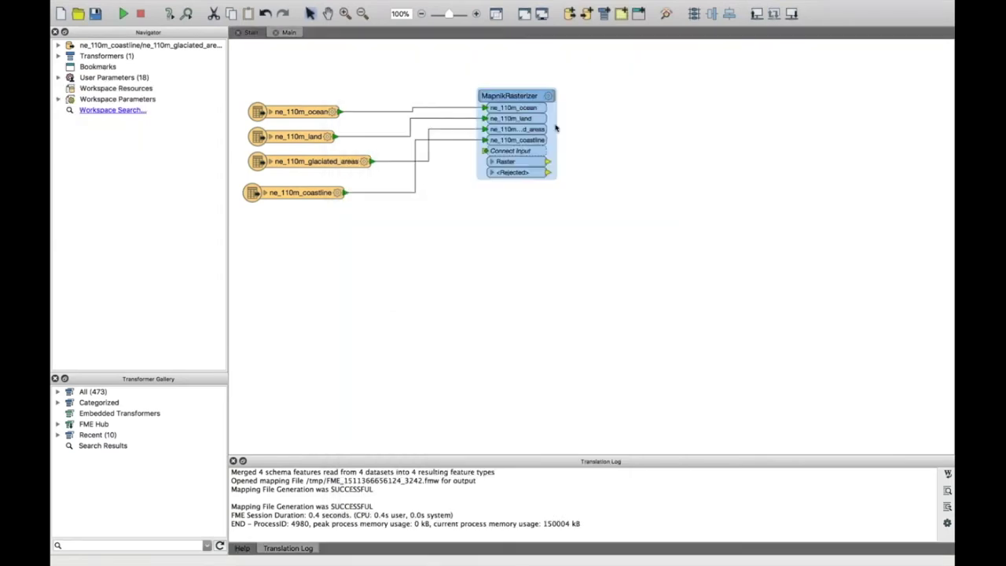
# Step: Connect an Inspector to the MapnikRasterizer's Raster output, place it beside the transformer and run the workspace
pyautogui.rightClick(552, 163)
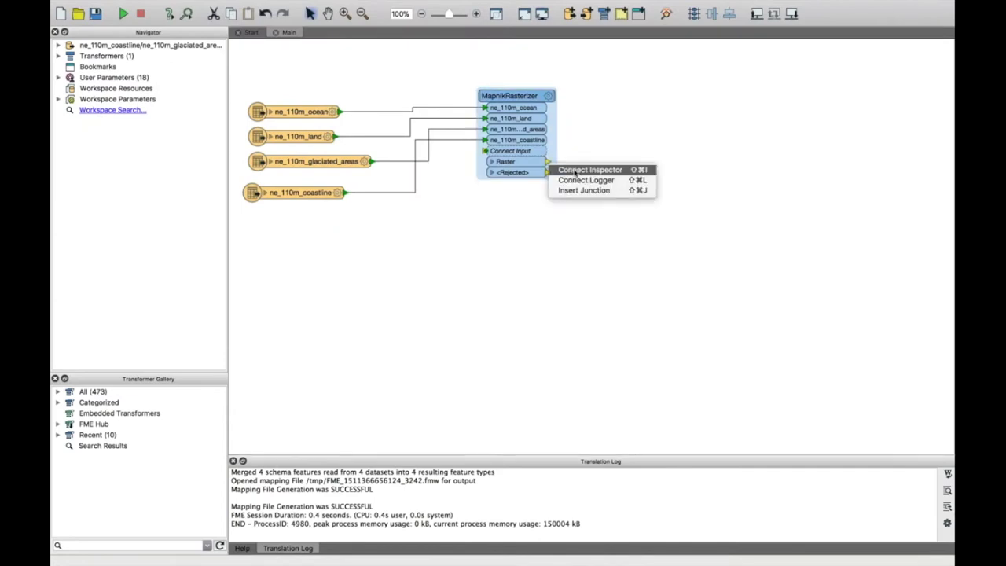
pyautogui.click(575, 169)
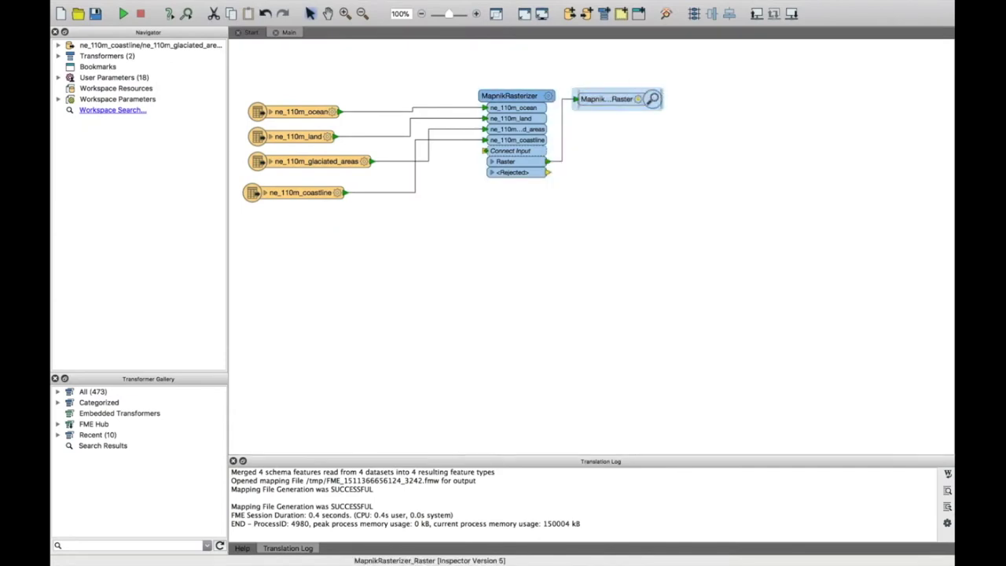
pyautogui.moveTo(647, 100); pyautogui.dragTo(668, 147)
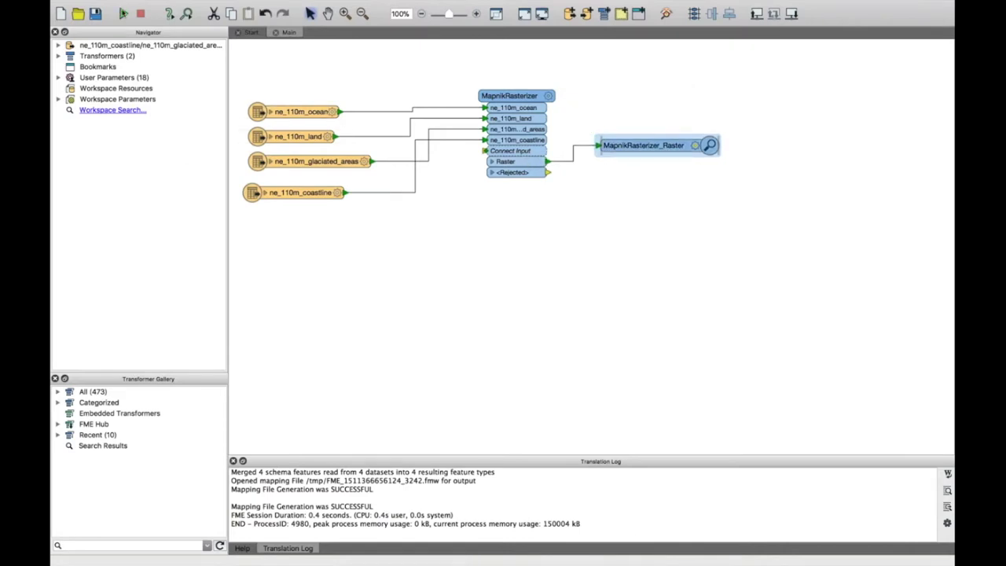
pyautogui.click(124, 13)
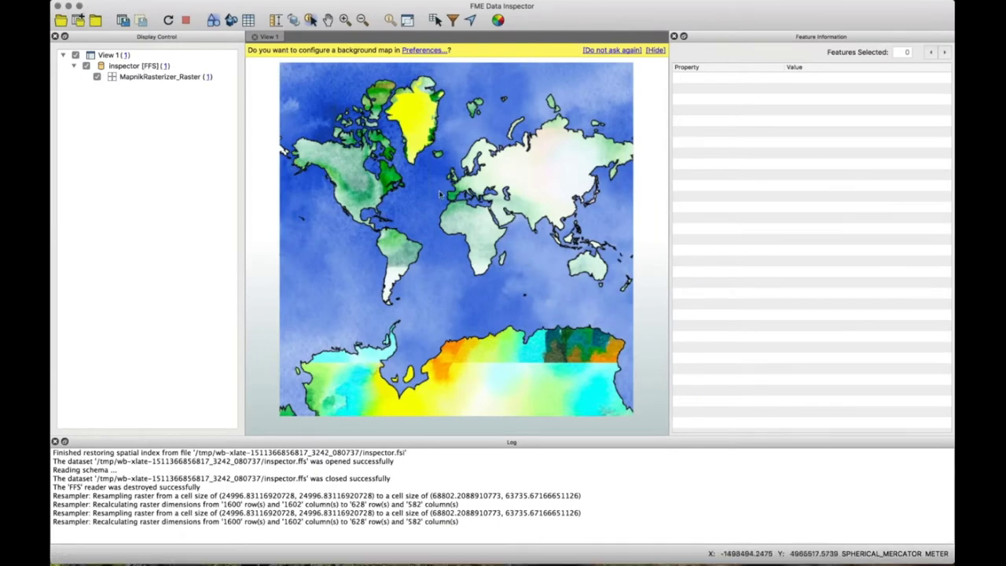
# Step: Examine the rendered watercolor map up close around the North Atlantic in FME Data Inspector, then return to FME Workbench
pyautogui.click(471, 194)
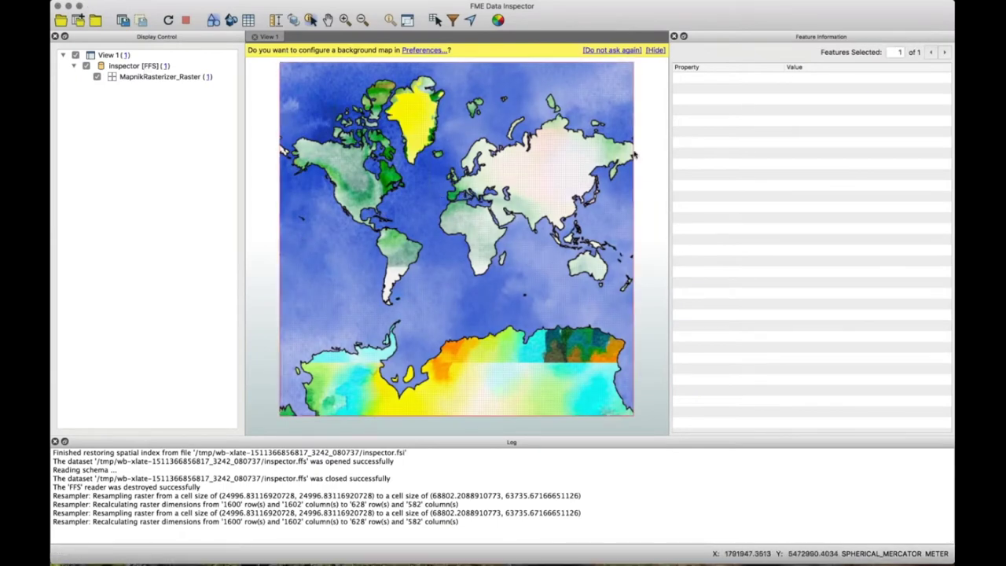
pyautogui.click(256, 177)
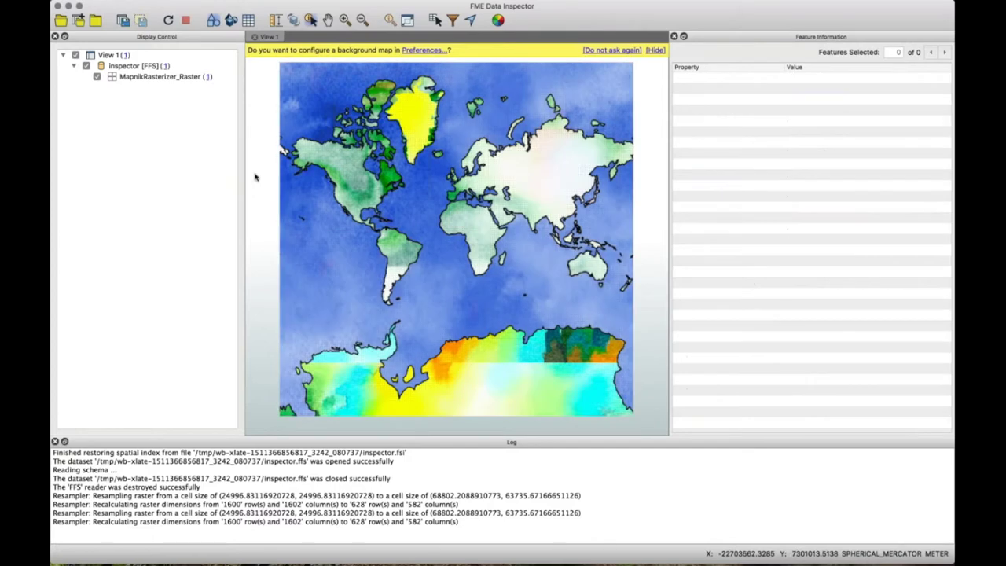
pyautogui.click(345, 20)
pyautogui.moveTo(328, 123); pyautogui.dragTo(543, 256)
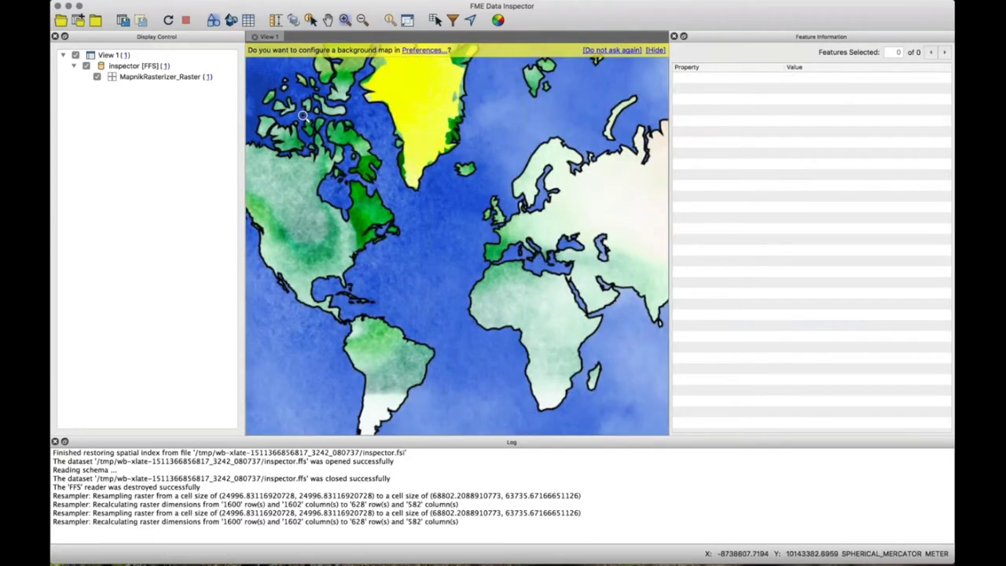
pyautogui.moveTo(302, 115); pyautogui.dragTo(535, 344)
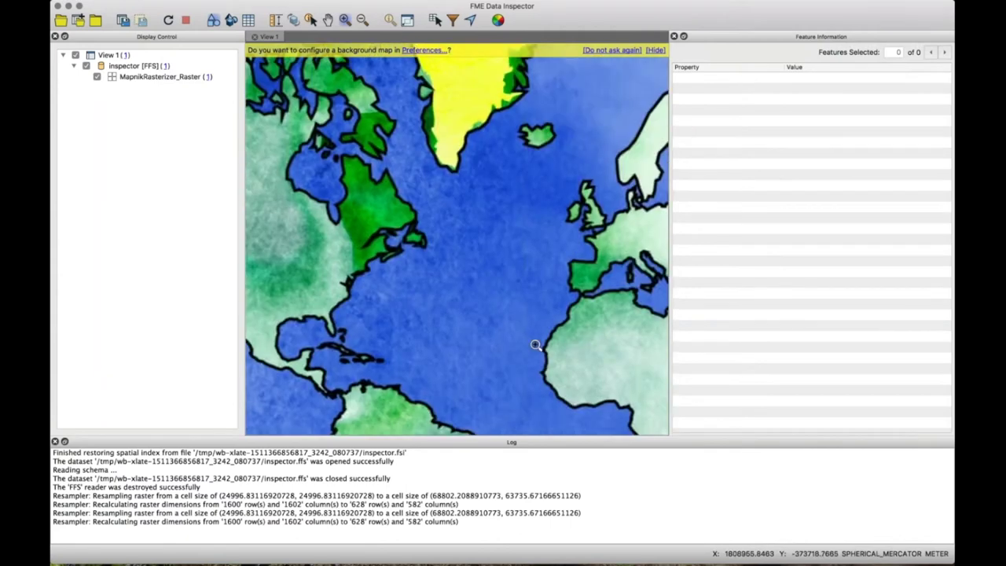
pyautogui.moveTo(519, 559)
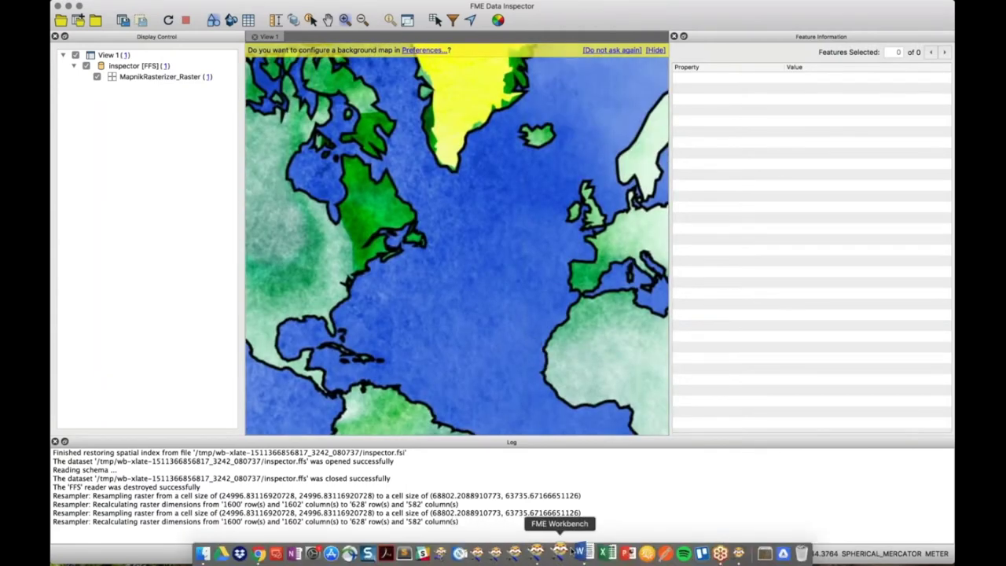
pyautogui.click(541, 555)
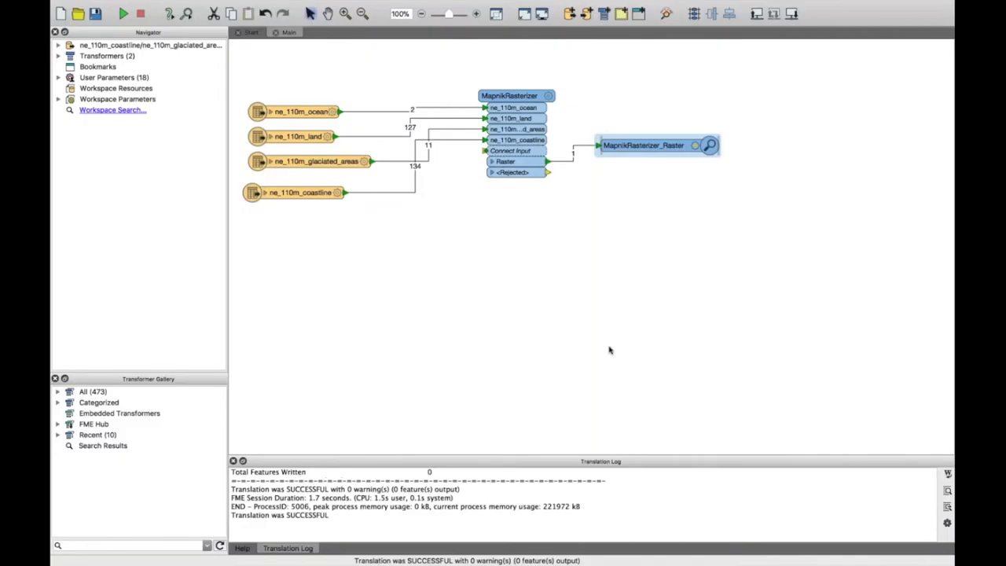
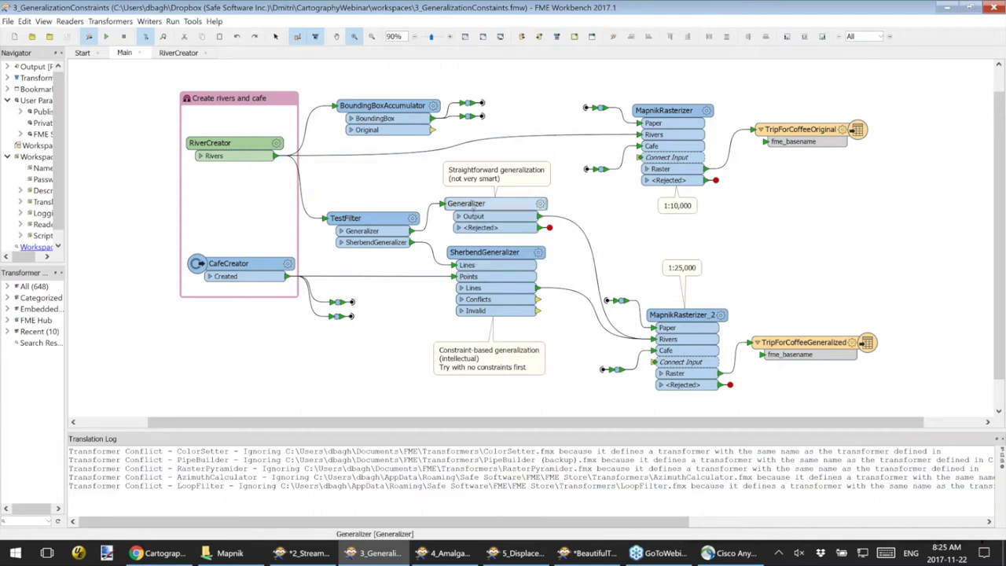
# Step: Run the 3_GeneralizationConstraints workspace with Generalizer as the selected generalizer
pyautogui.scroll(1, 475, 205)
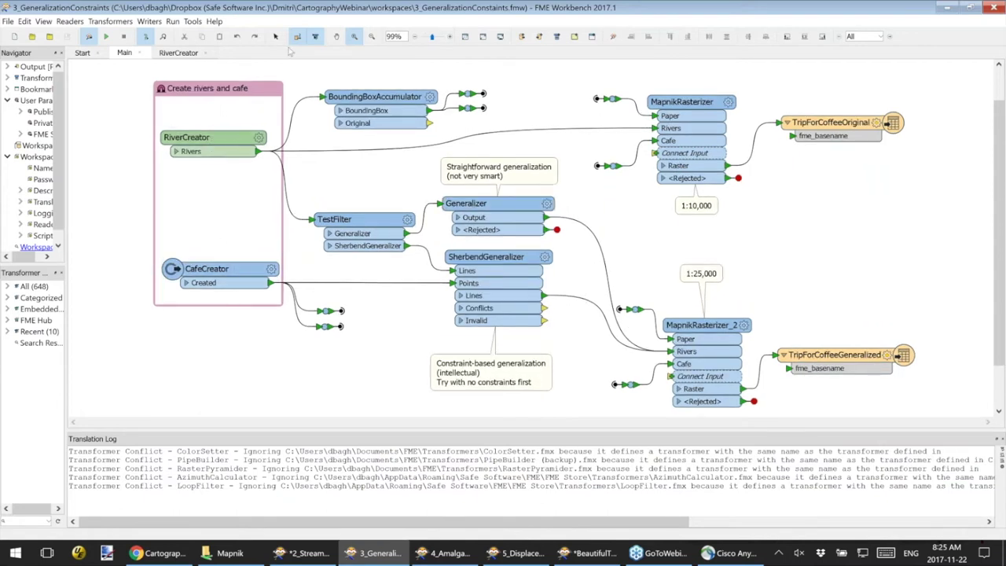
pyautogui.click(276, 36)
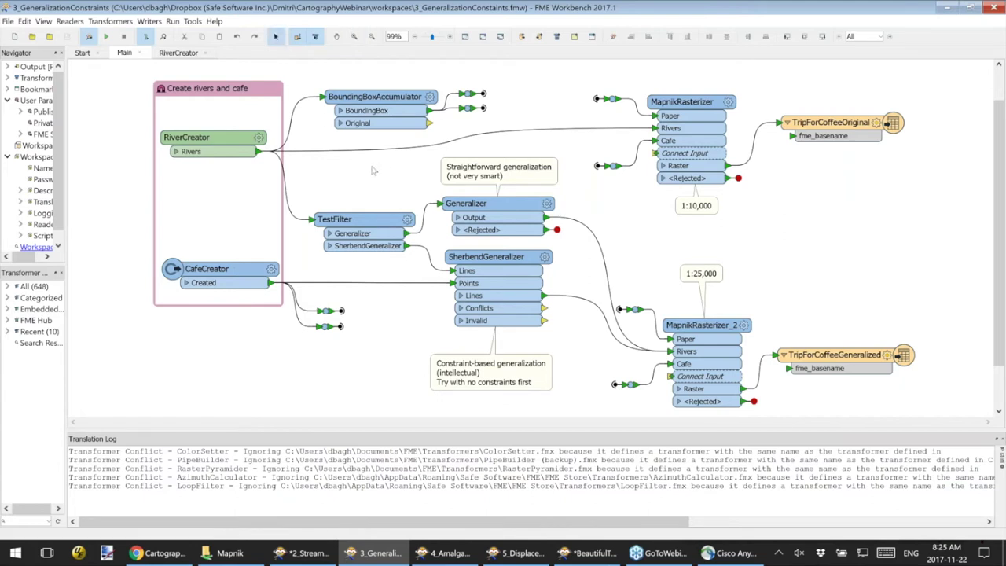
pyautogui.hotkey('ctrl', 'r')
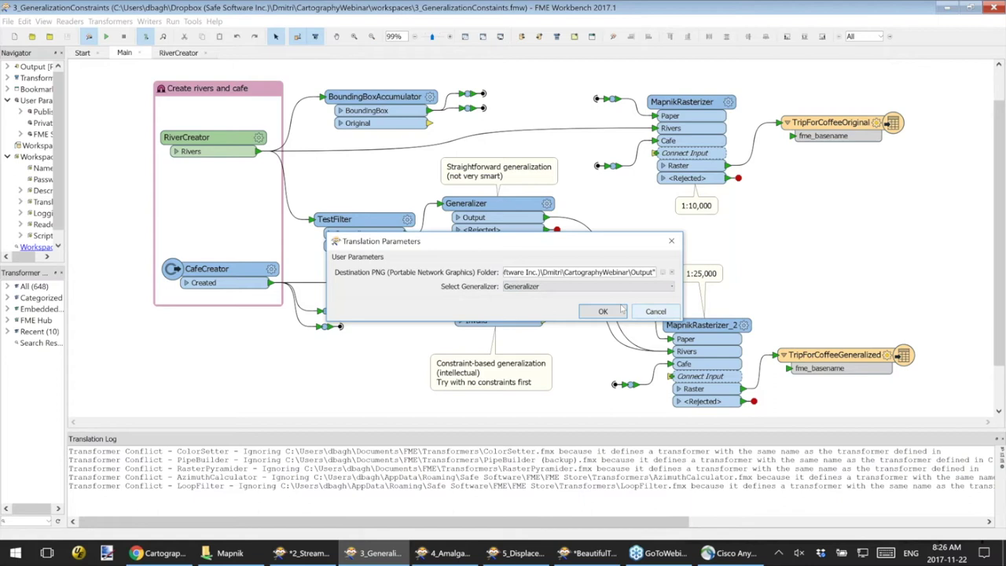
pyautogui.click(556, 287)
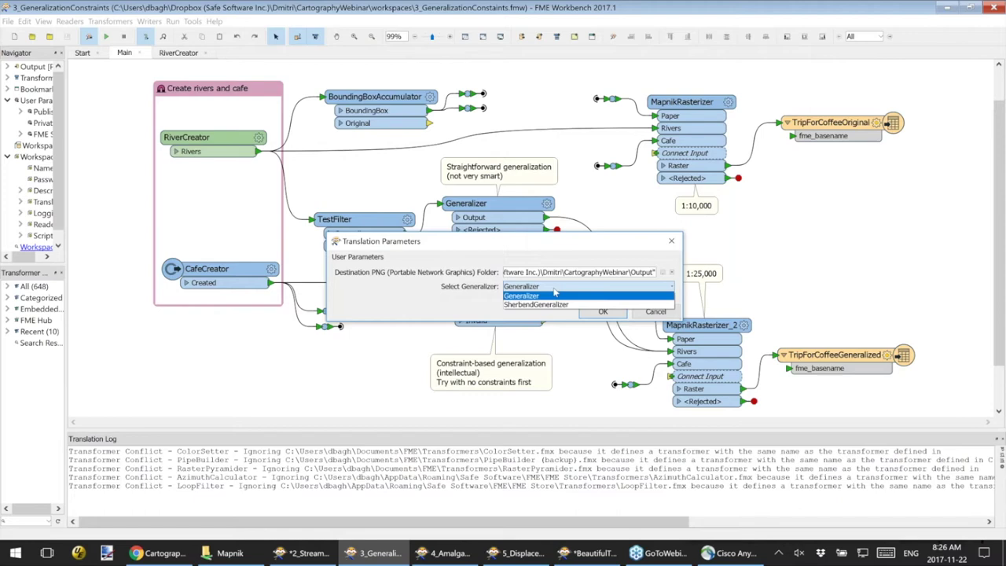
pyautogui.click(552, 296)
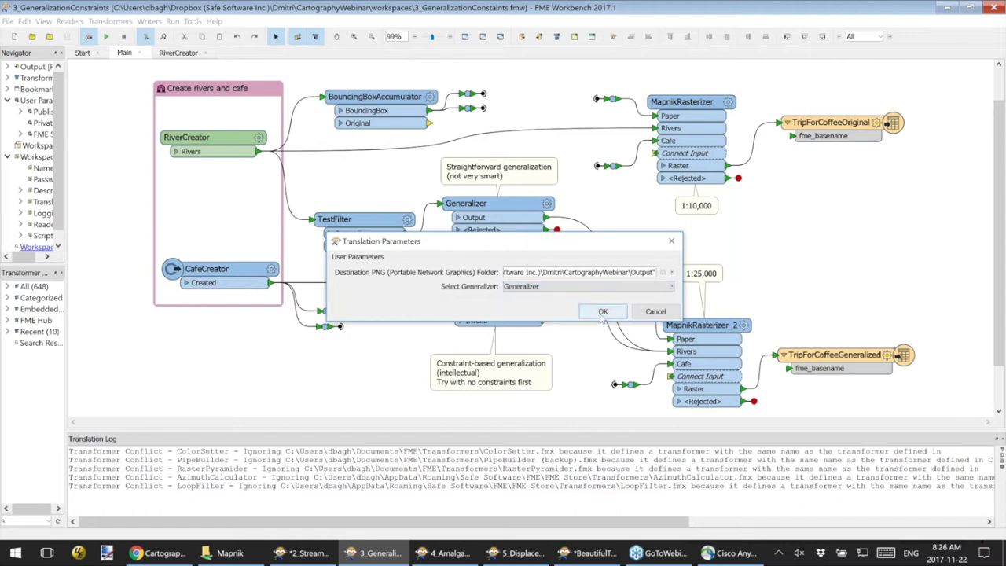
pyautogui.click(603, 311)
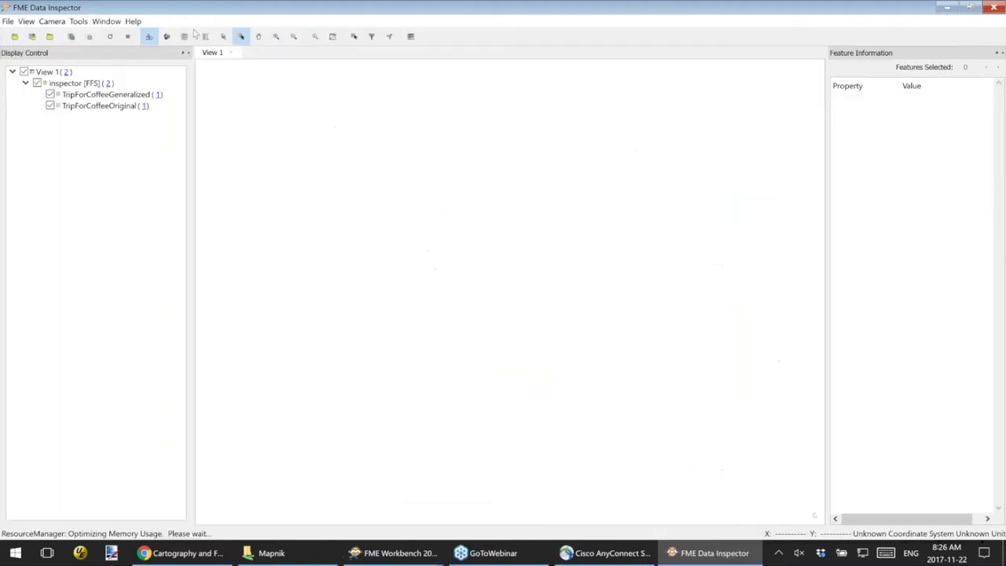
# Step: Compare the river's course around the cafe in TripForCoffeeOriginal and TripForCoffeeGeneralized by showing one layer at a time, then return to FME Workbench
pyautogui.click(106, 95)
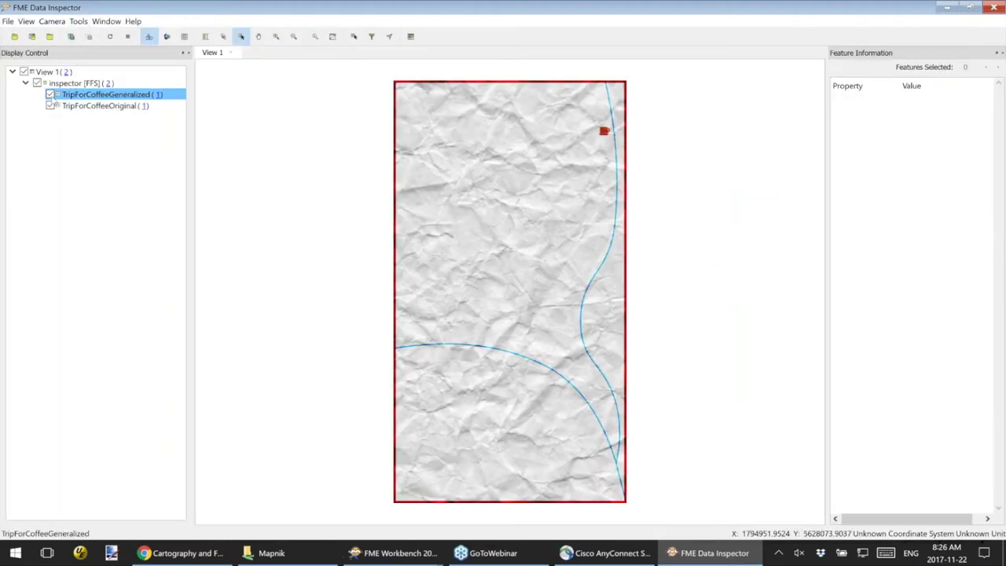
pyautogui.click(50, 94)
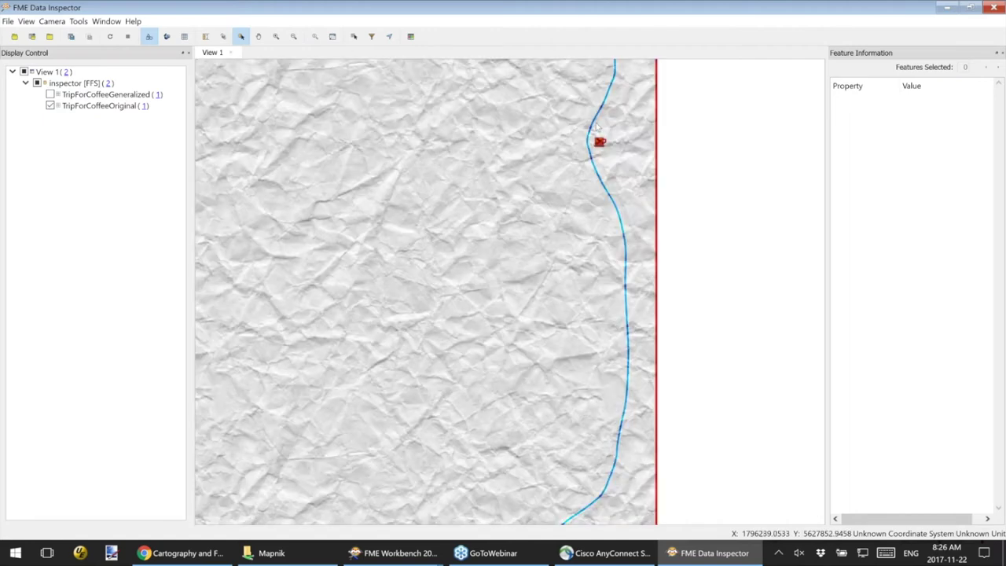
pyautogui.moveTo(599, 127); pyautogui.dragTo(486, 182)
pyautogui.scroll(1, 454, 227)
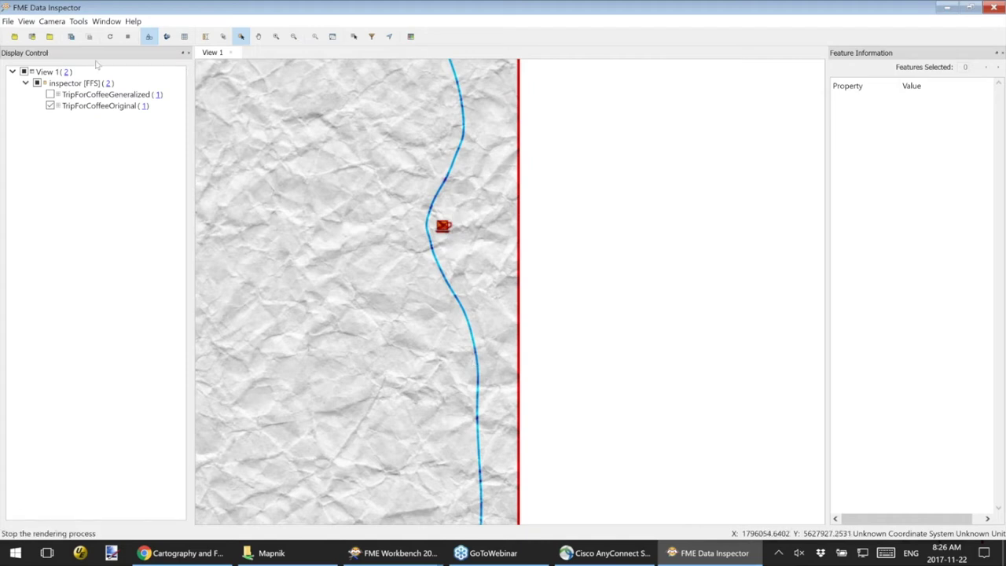
pyautogui.click(50, 94)
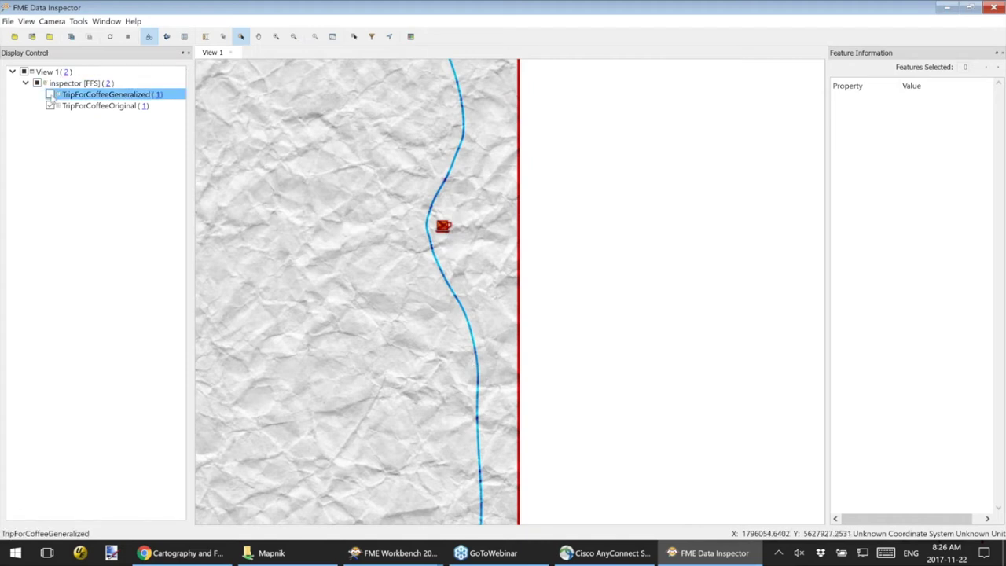
pyautogui.click(50, 105)
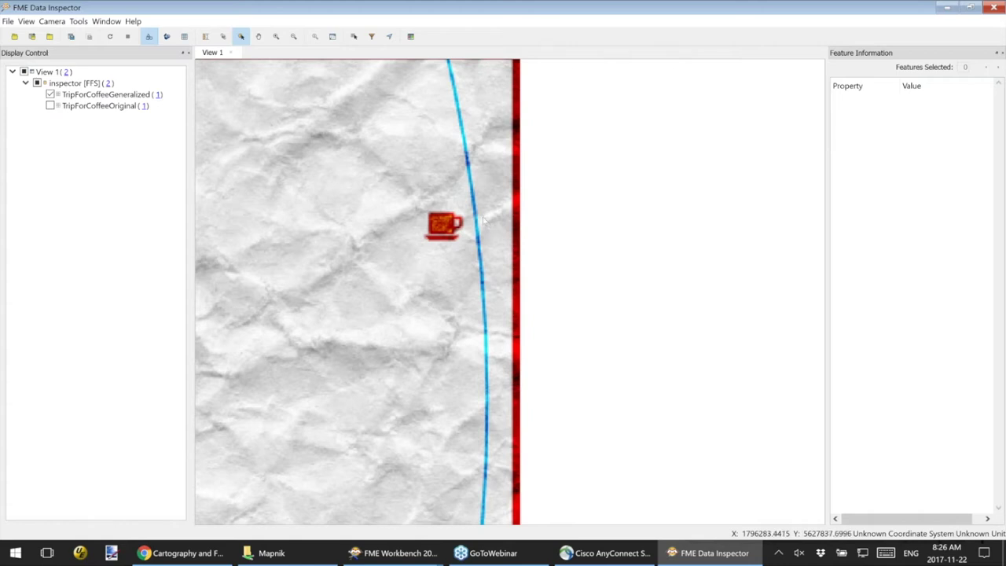
pyautogui.click(946, 7)
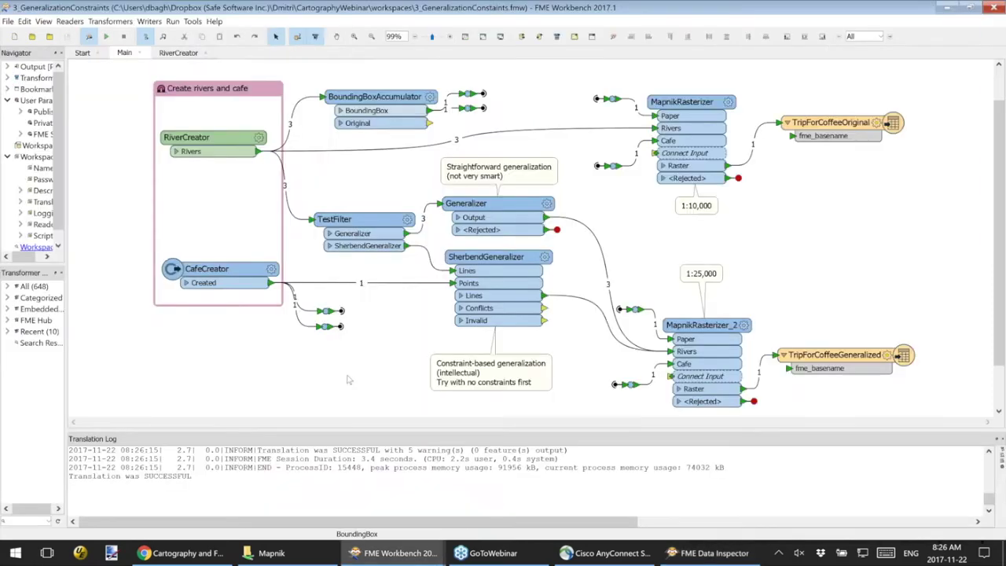
# Step: Check that SherbendGeneralizer's Spatial Constraints is None with a diameter of 200, and run the workspace with SherbendGeneralizer as the selected generalizer
pyautogui.click(546, 258)
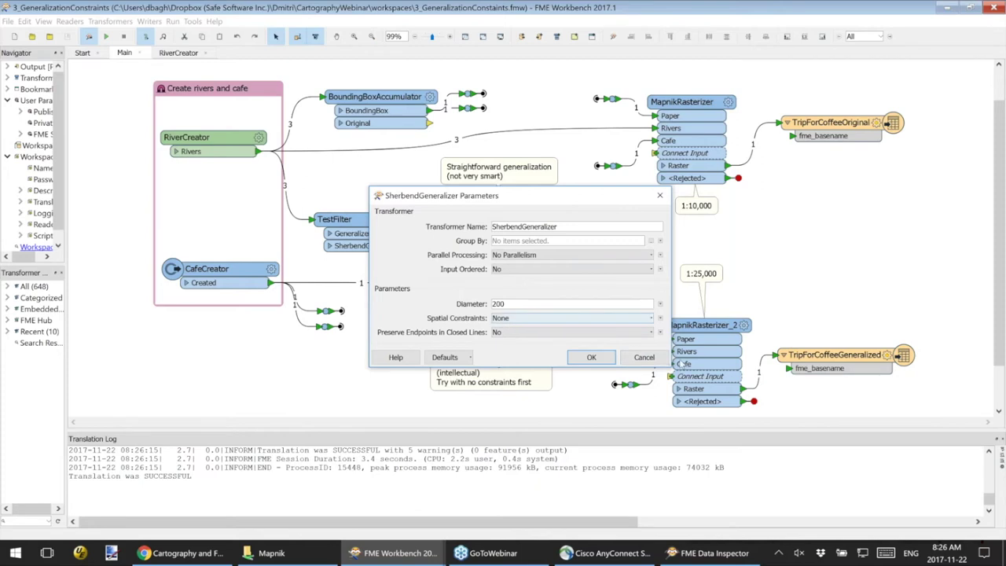
pyautogui.click(591, 356)
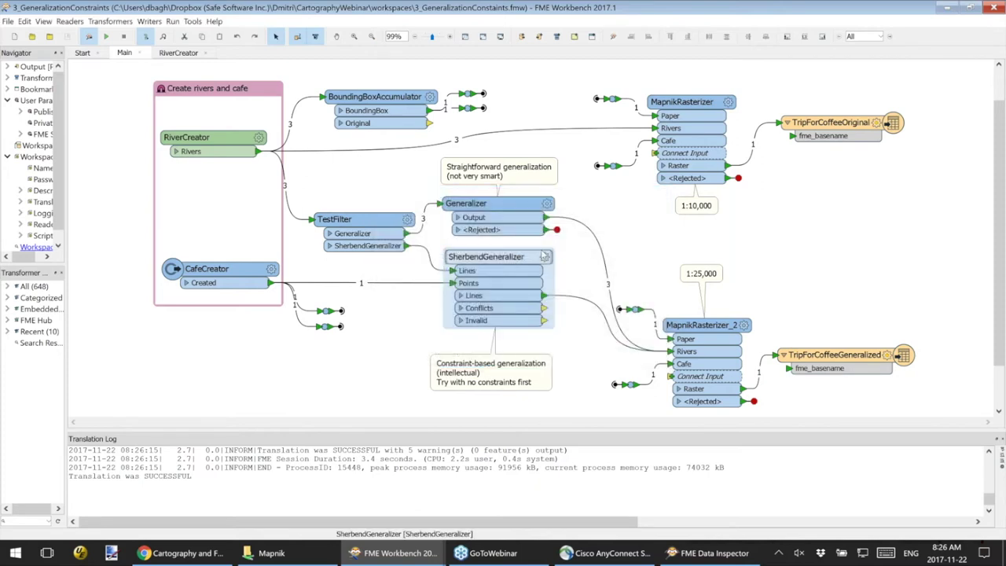
pyautogui.press('F5')
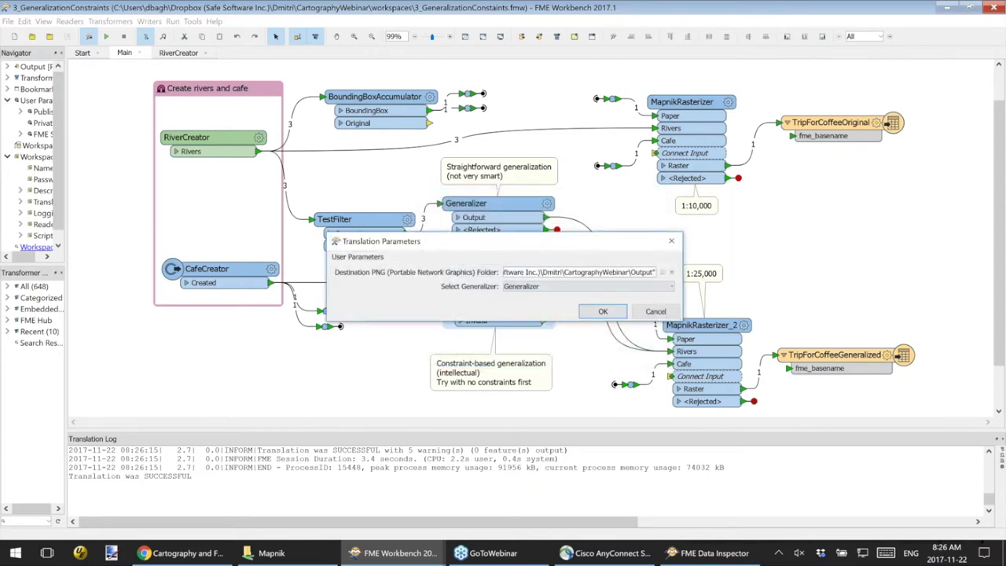
pyautogui.click(524, 291)
pyautogui.click(524, 295)
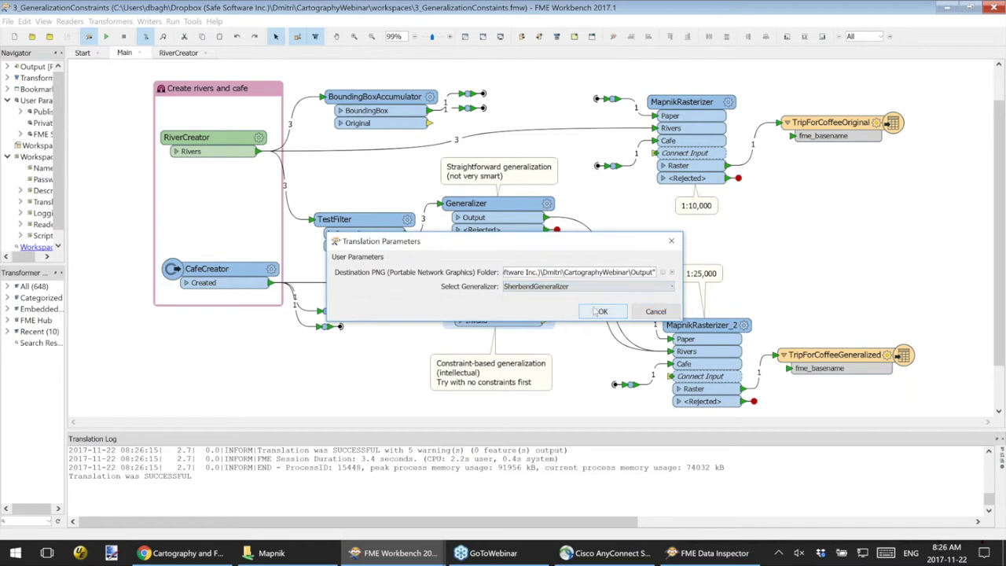
pyautogui.click(594, 311)
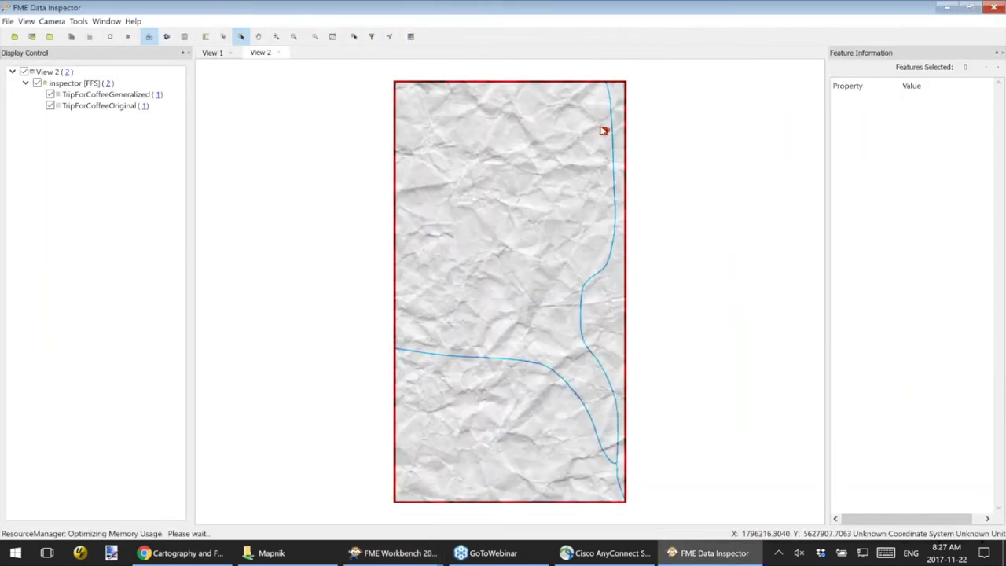
# Step: Compare the river's course around the cafe with TripForCoffeeGeneralized hidden and shown, then return to FME Workbench
pyautogui.scroll(1, 601, 129)
pyautogui.scroll(2, 620, 132)
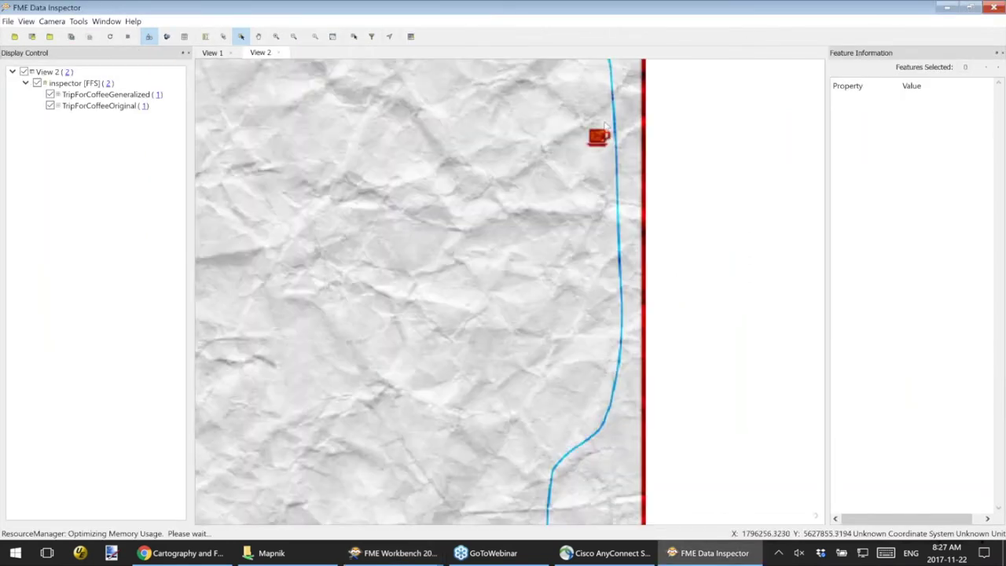
pyautogui.click(49, 95)
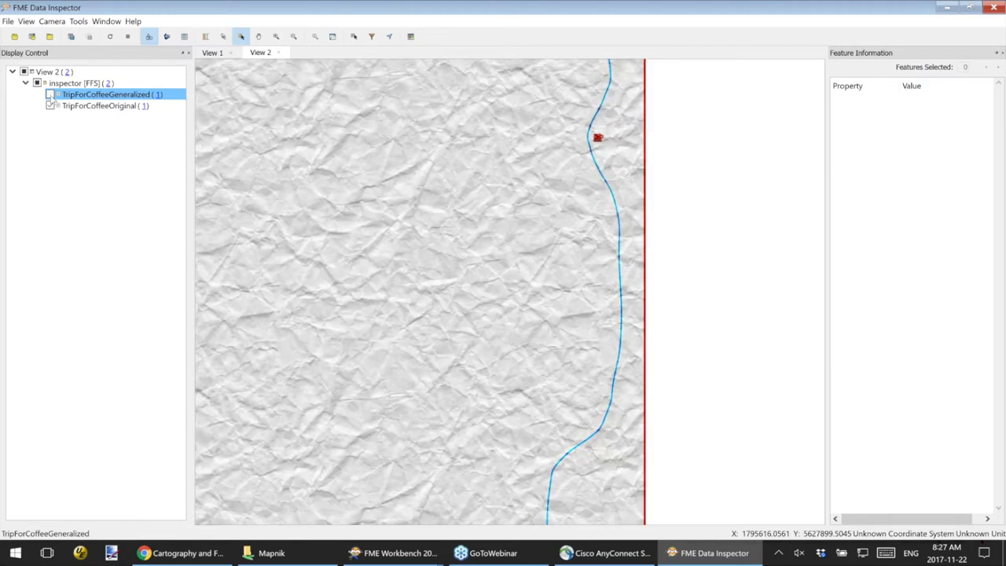
pyautogui.click(269, 106)
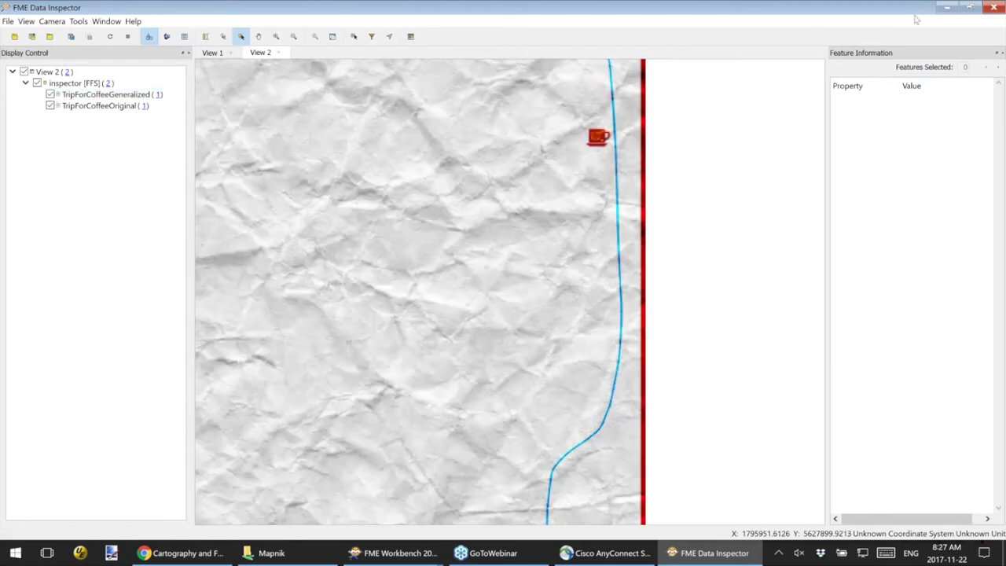
pyautogui.click(947, 7)
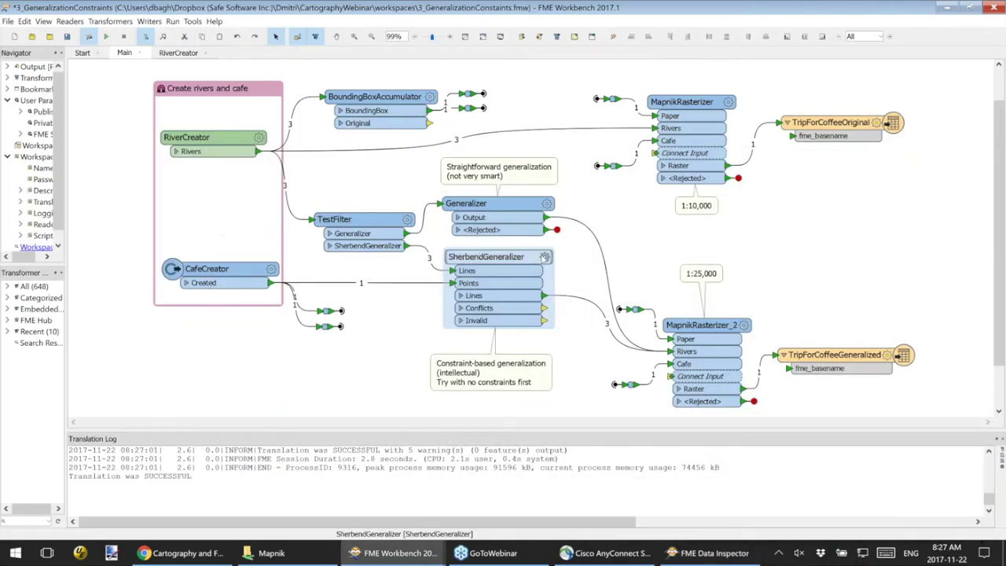
# Step: Set SherbendGeneralizer's Spatial Constraints to Self, Line-Line Intersection, Sidedness and run the workspace again with SherbendGeneralizer selected
pyautogui.click(545, 257)
pyautogui.click(518, 319)
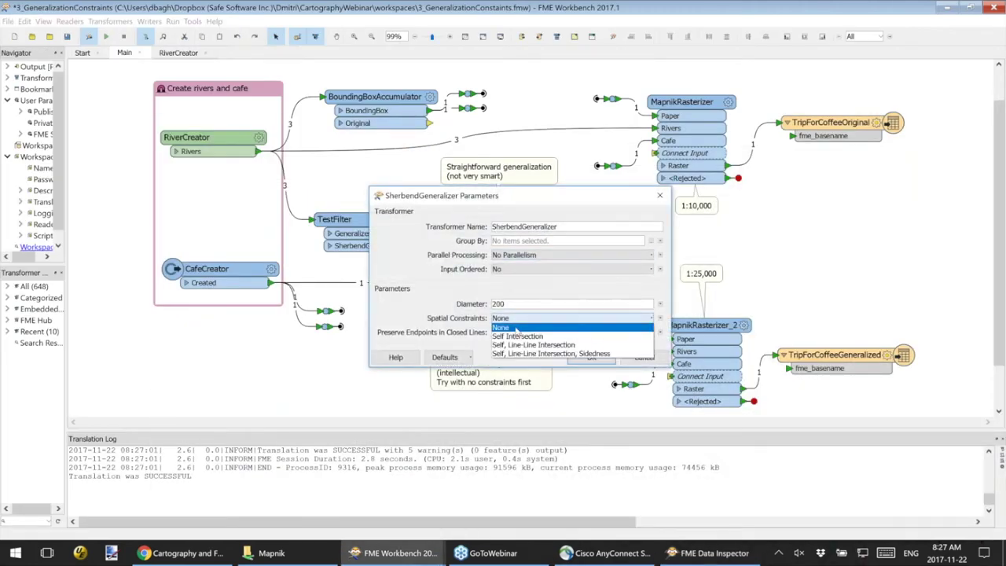
pyautogui.click(597, 355)
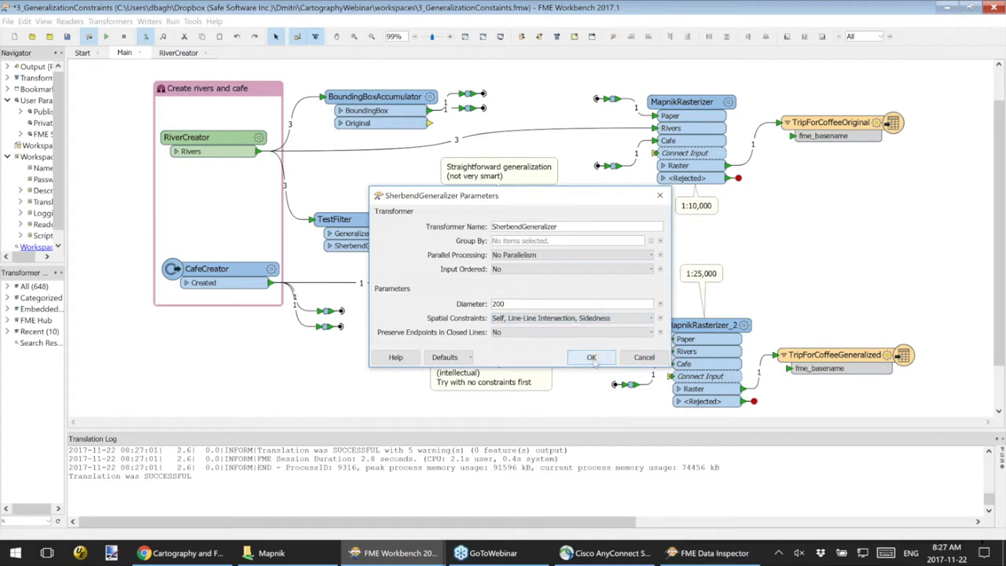
pyautogui.click(594, 358)
pyautogui.click(105, 36)
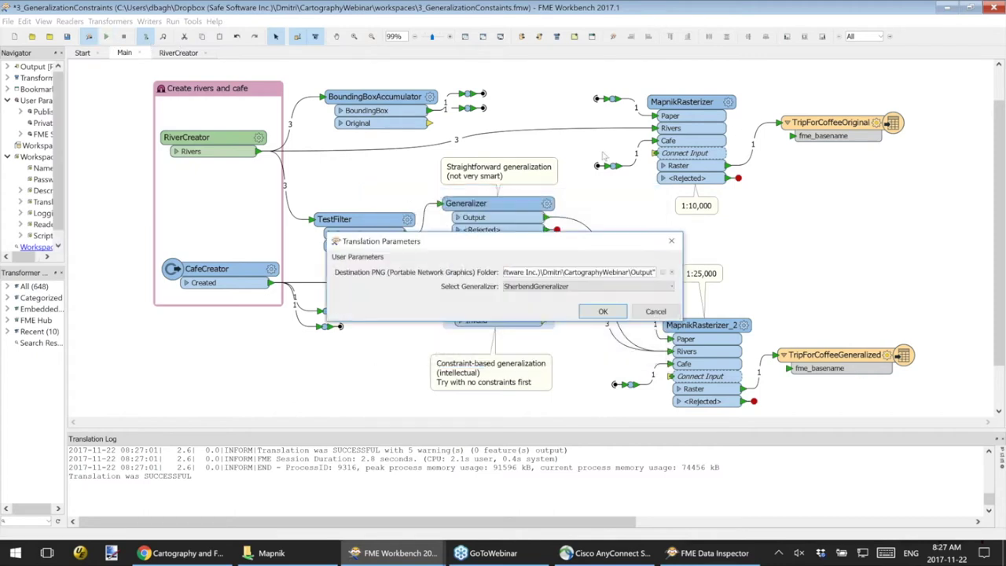
pyautogui.click(603, 312)
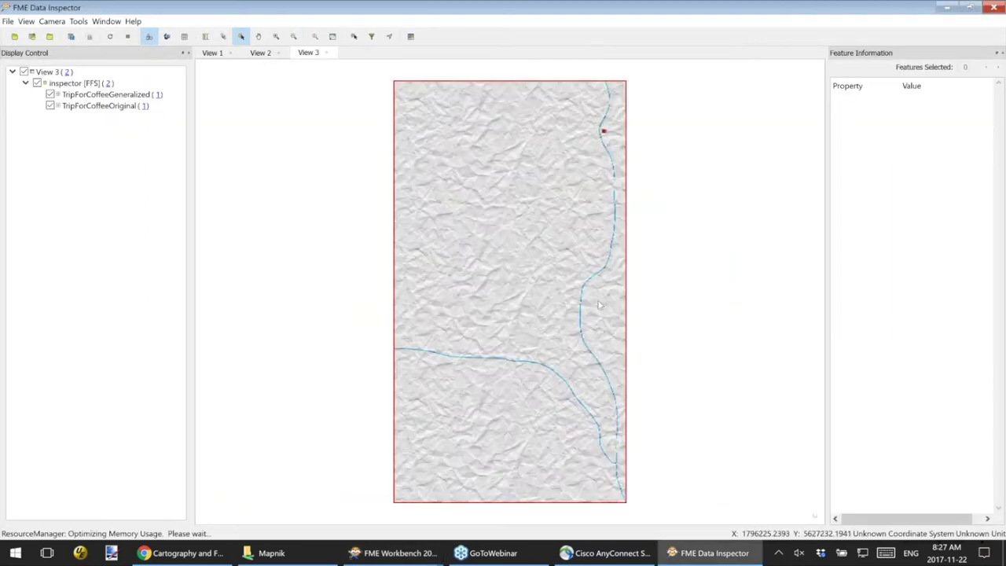
# Step: Compare the constrained river with TripForCoffeeOriginal around the cafe, then switch to the Google Slides presentation and advance to the Displacer Demo slide
pyautogui.scroll(2, 604, 138)
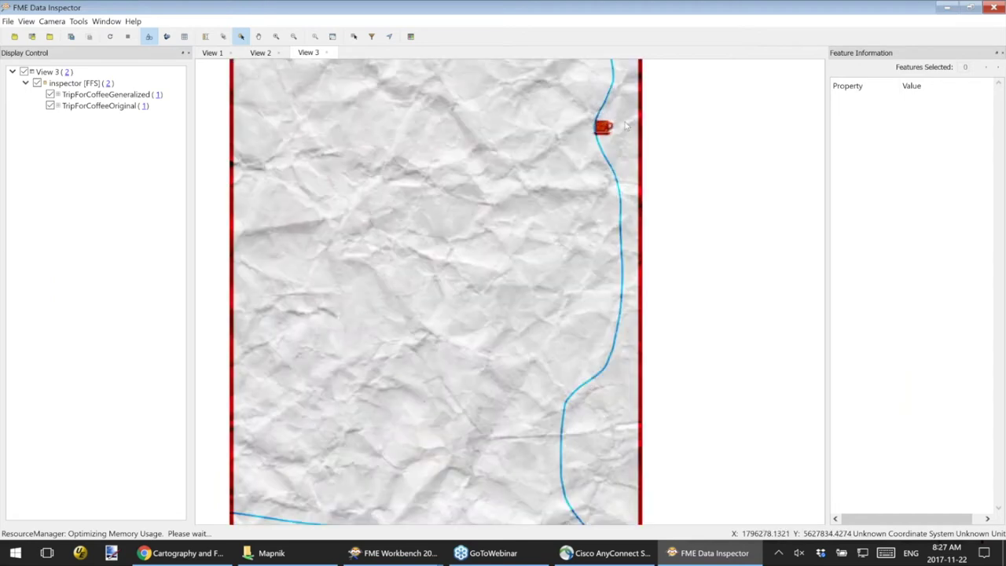
pyautogui.moveTo(626, 125); pyautogui.dragTo(546, 269)
pyautogui.click(51, 94)
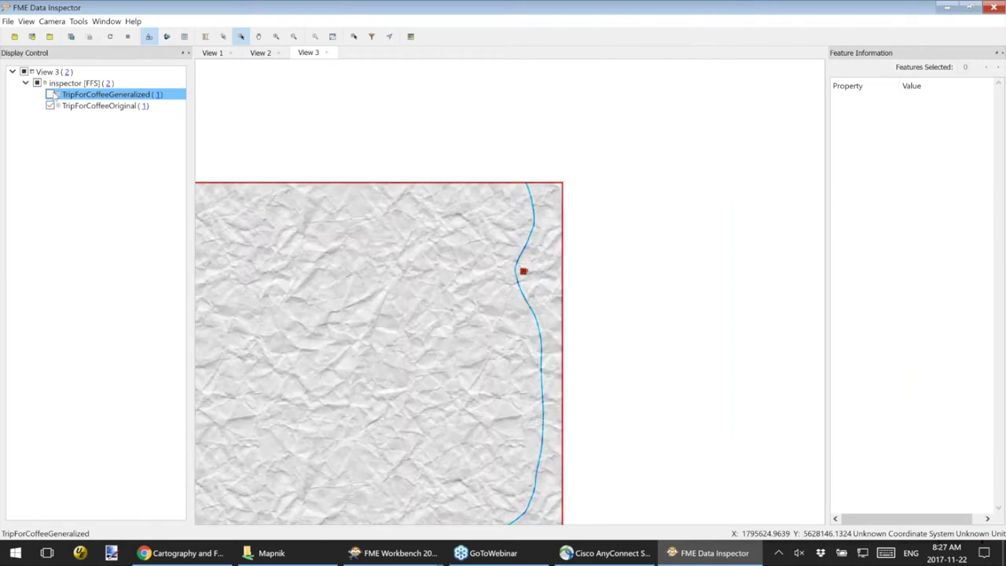
pyautogui.click(161, 555)
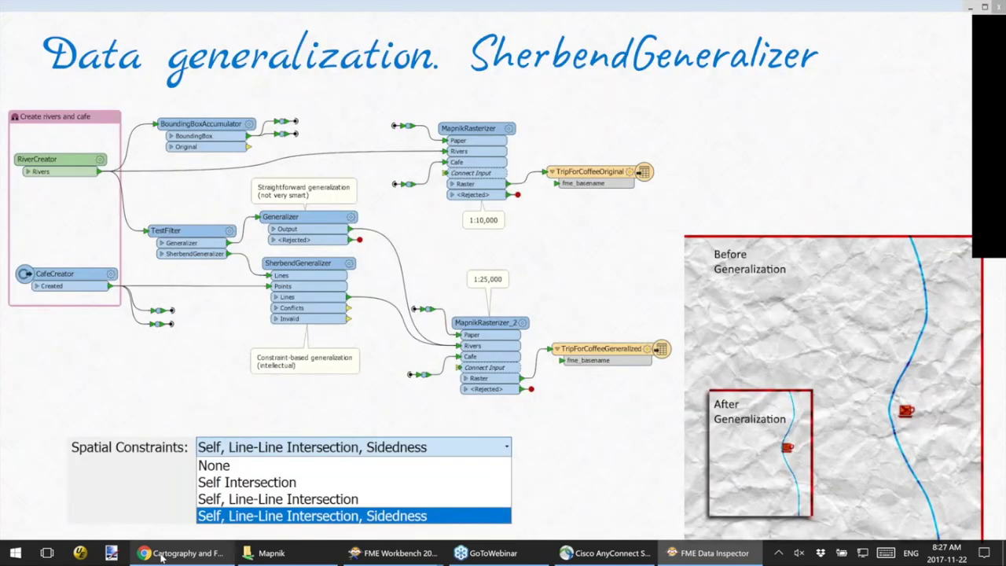
pyautogui.click(420, 287)
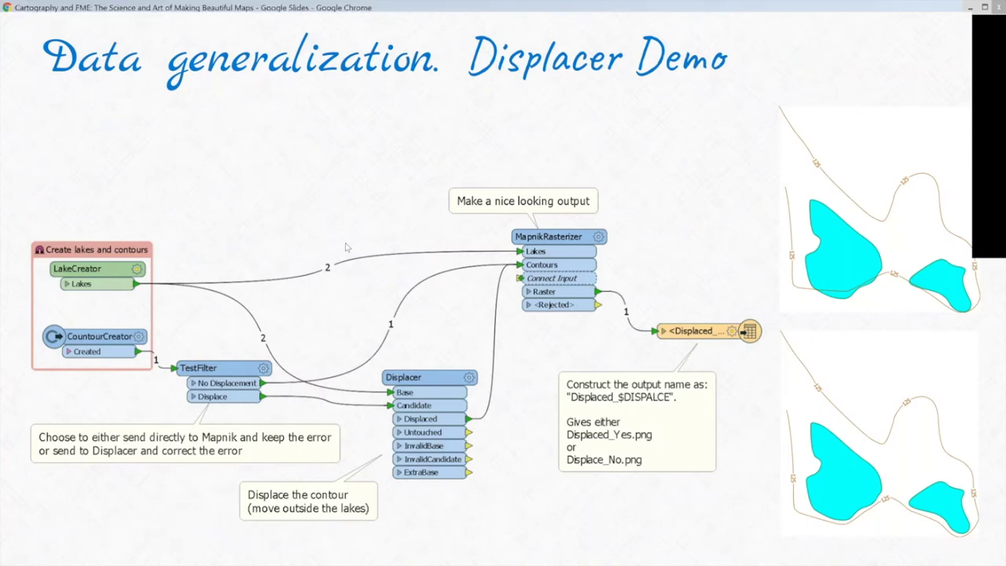
# Step: Switch to the 5_Displacer workspace in FME Workbench and run it with Run with displacement set to No
pyautogui.hotkey('alt', 'Tab')
pyautogui.hotkey('alt', 'Tab')
pyautogui.hotkey('alt', 'Tab')
pyautogui.hotkey('alt', 'Tab')
pyautogui.hotkey('alt', 'Tab')
pyautogui.hotkey('alt', 'Tab')
pyautogui.hotkey('alt', 'Tab')
pyautogui.hotkey('alt', 'Tab')
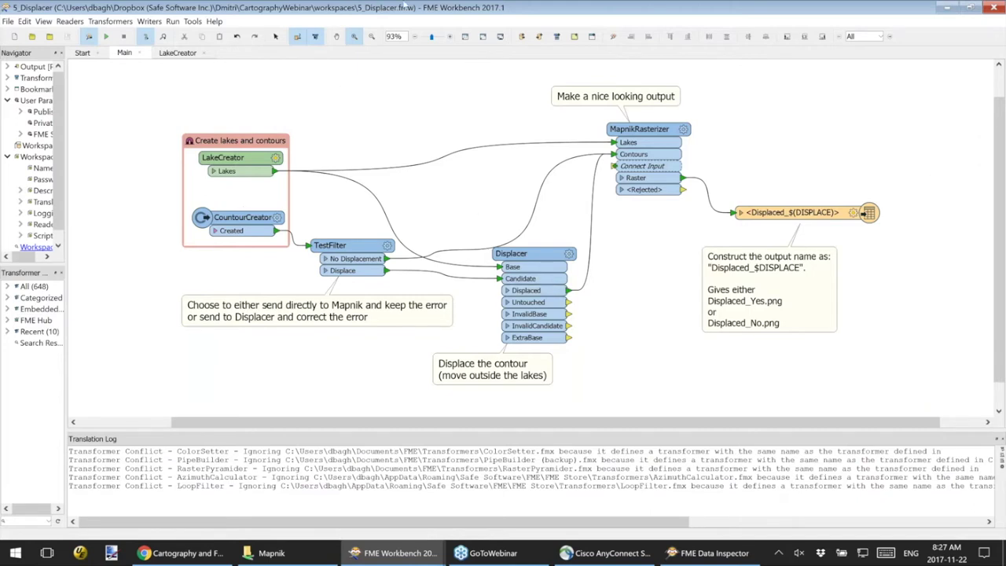
pyautogui.hotkey('ctrl', 'r')
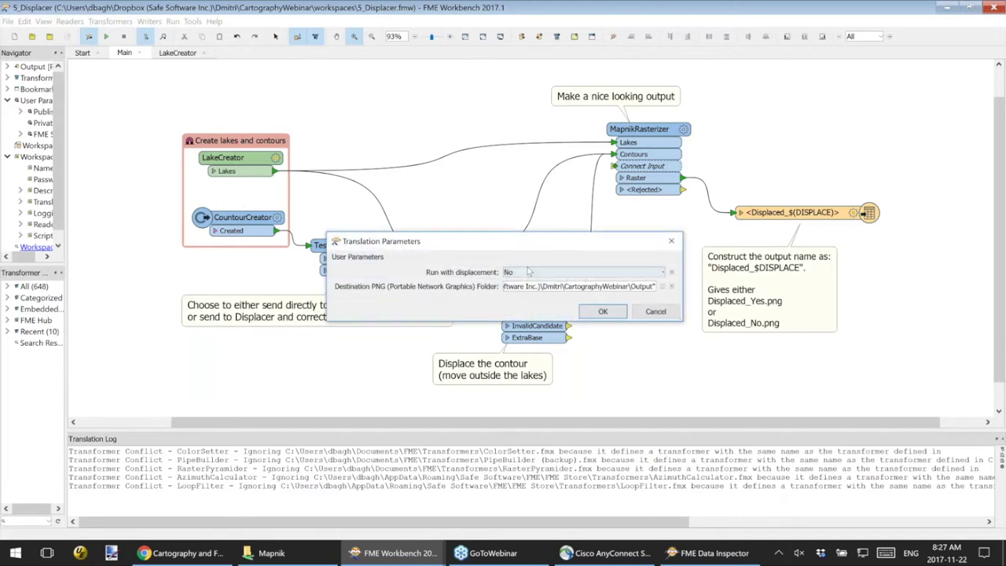
pyautogui.click(603, 311)
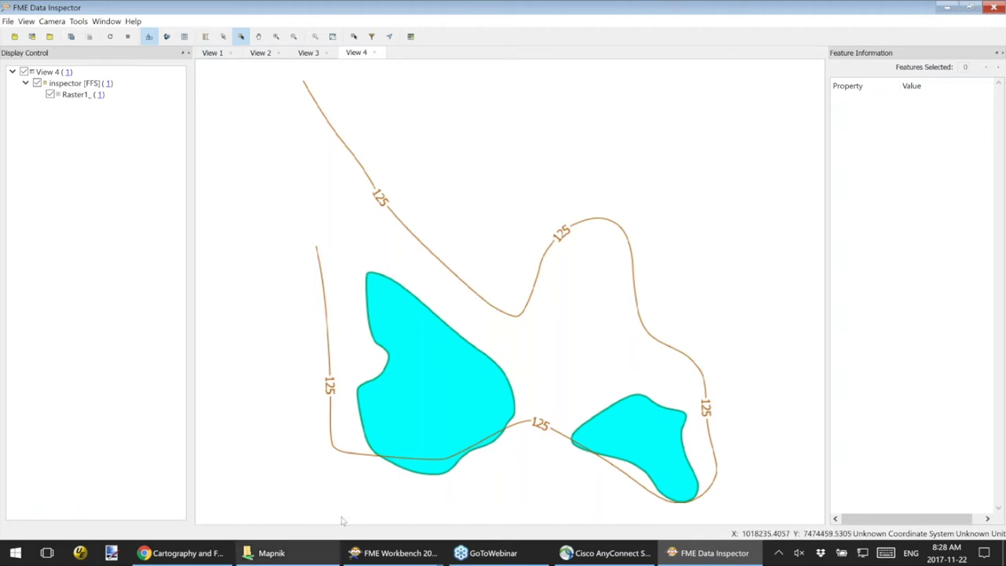
# Step: Return to the 5_Displacer workspace and run it with Run with displacement set to Yes, repeating the run if it fails
pyautogui.click(389, 556)
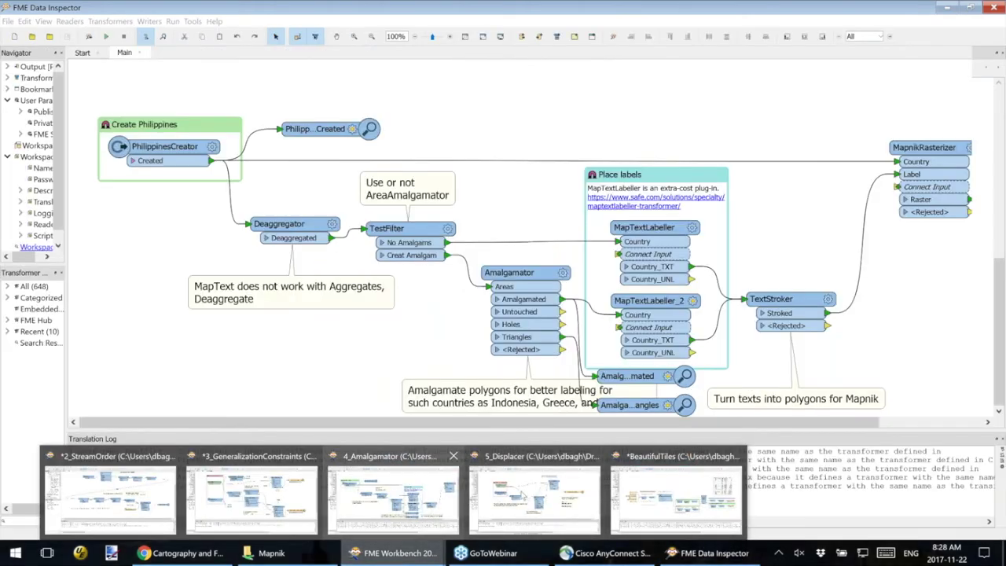
pyautogui.click(518, 495)
pyautogui.hotkey('ctrl', 'r')
pyautogui.click(518, 272)
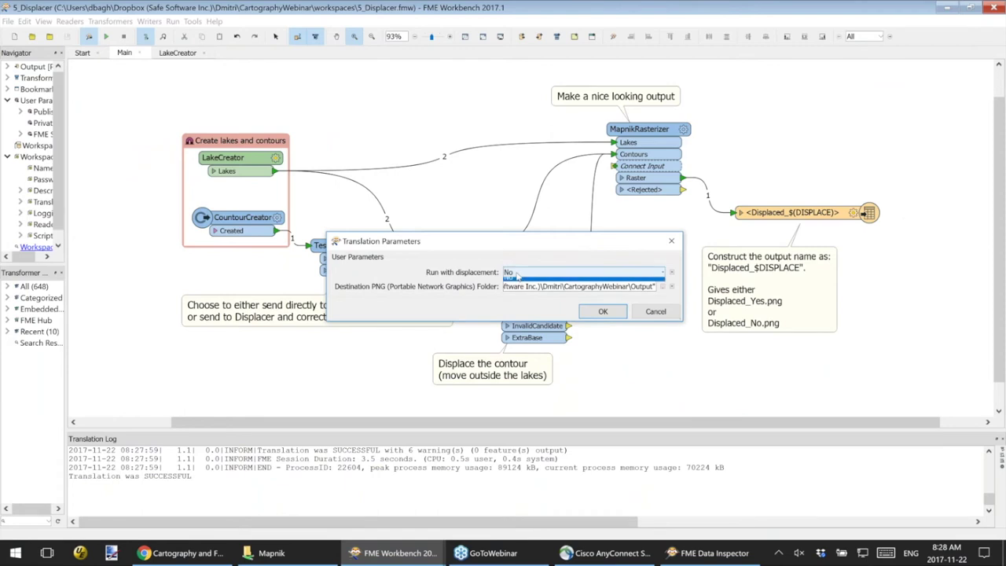
pyautogui.click(518, 281)
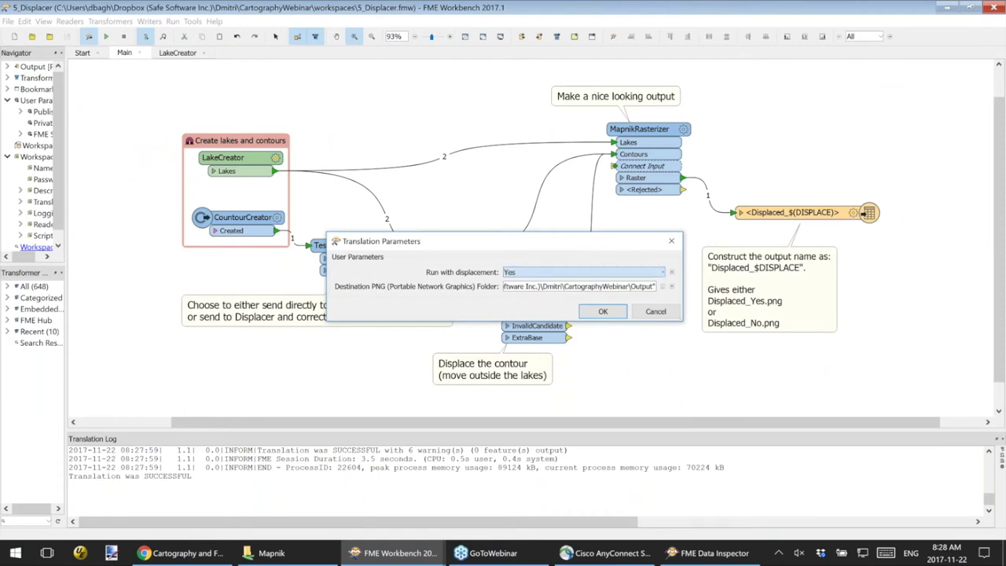
pyautogui.click(603, 311)
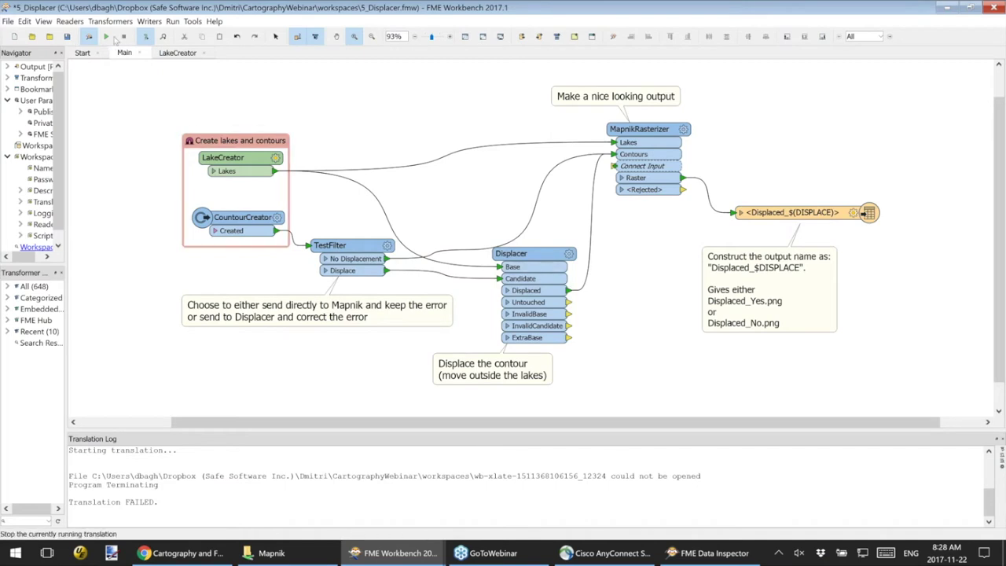
pyautogui.click(106, 36)
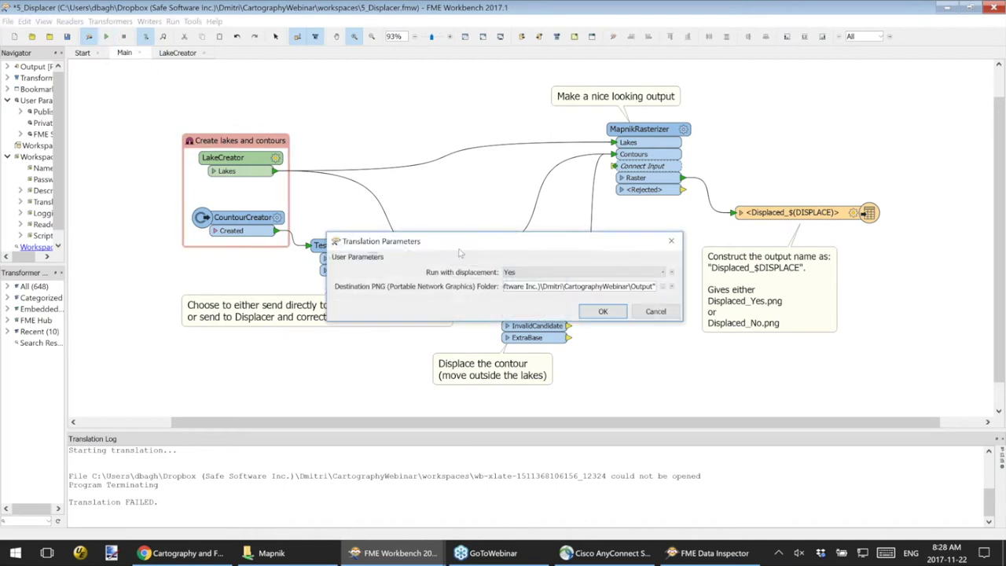
pyautogui.click(602, 312)
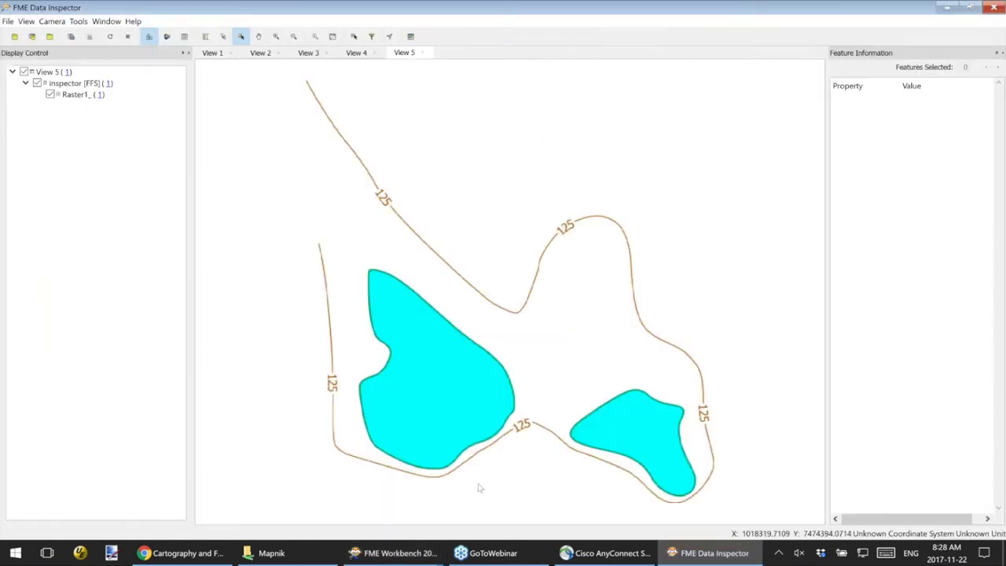
# Step: Review the Displacer transformer's Minimum Separating Distance and Stiffness parameters in FME Workbench, and leave them without saving changes
pyautogui.click(946, 7)
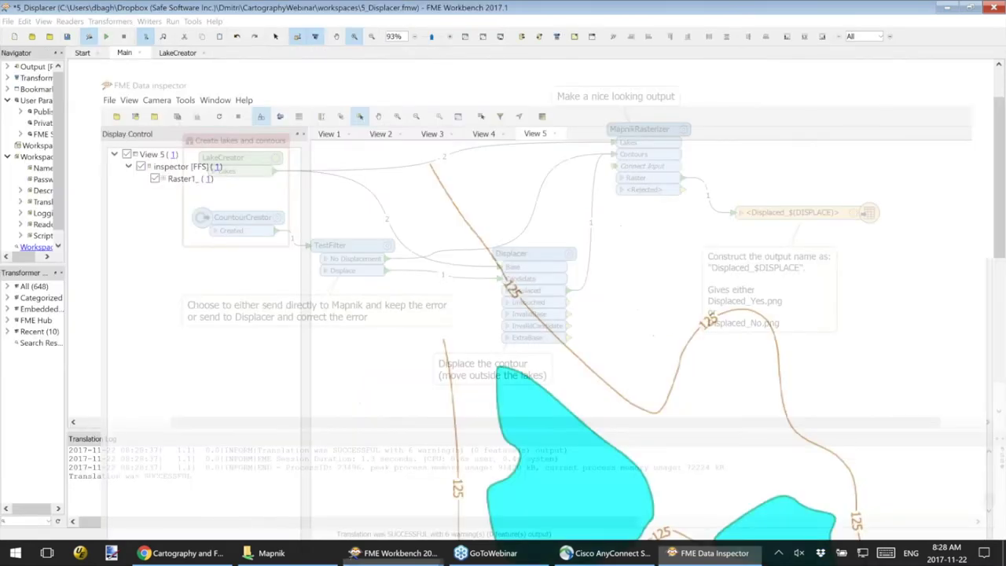
pyautogui.click(567, 254)
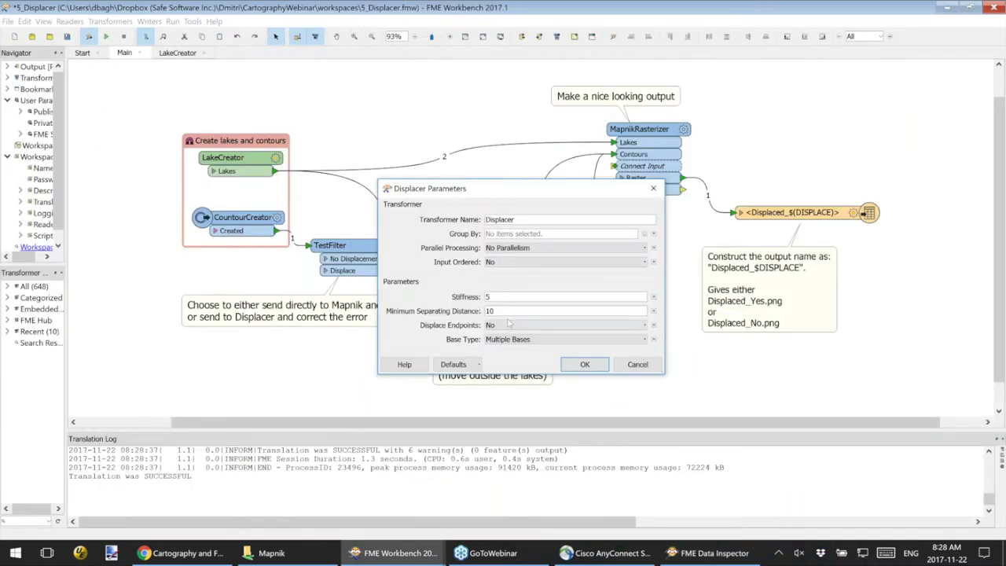
pyautogui.doubleClick(507, 311)
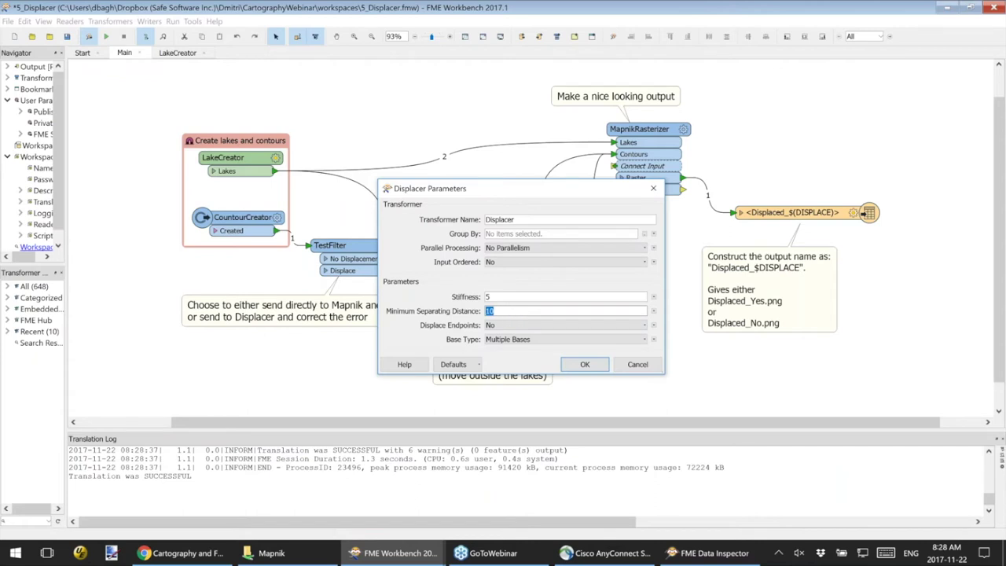
pyautogui.moveTo(592, 190); pyautogui.dragTo(758, 189)
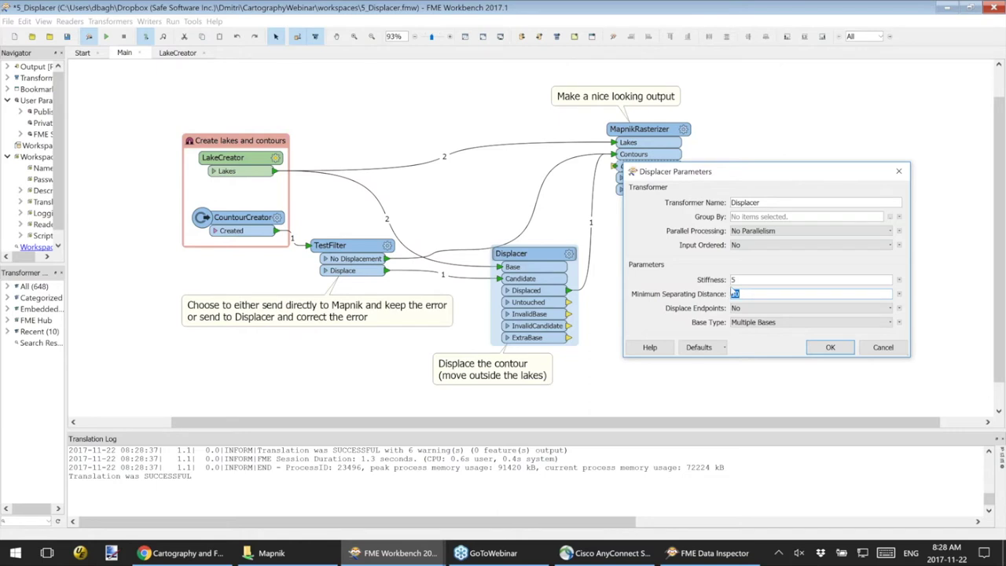
pyautogui.doubleClick(735, 280)
pyautogui.doubleClick(739, 280)
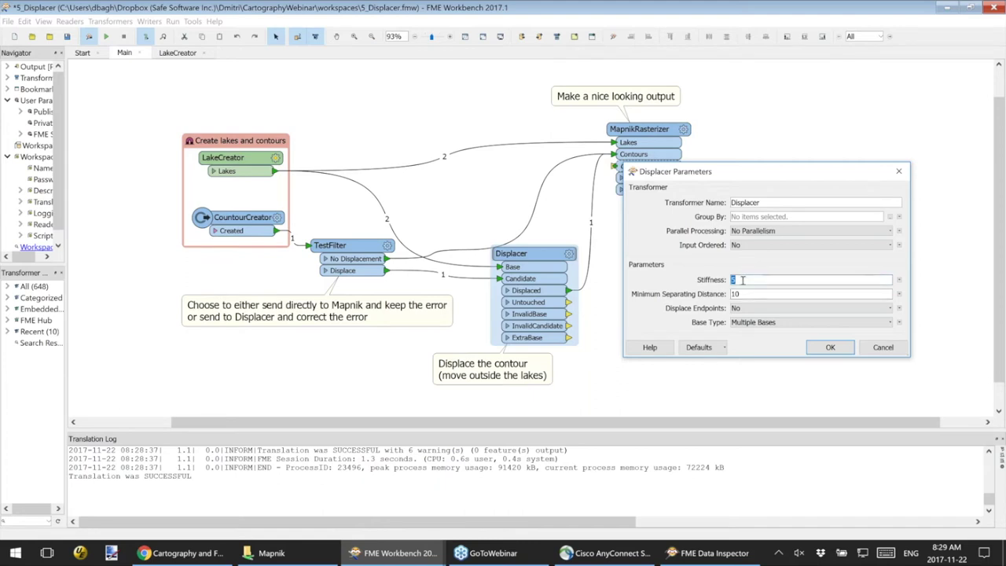
pyautogui.click(884, 351)
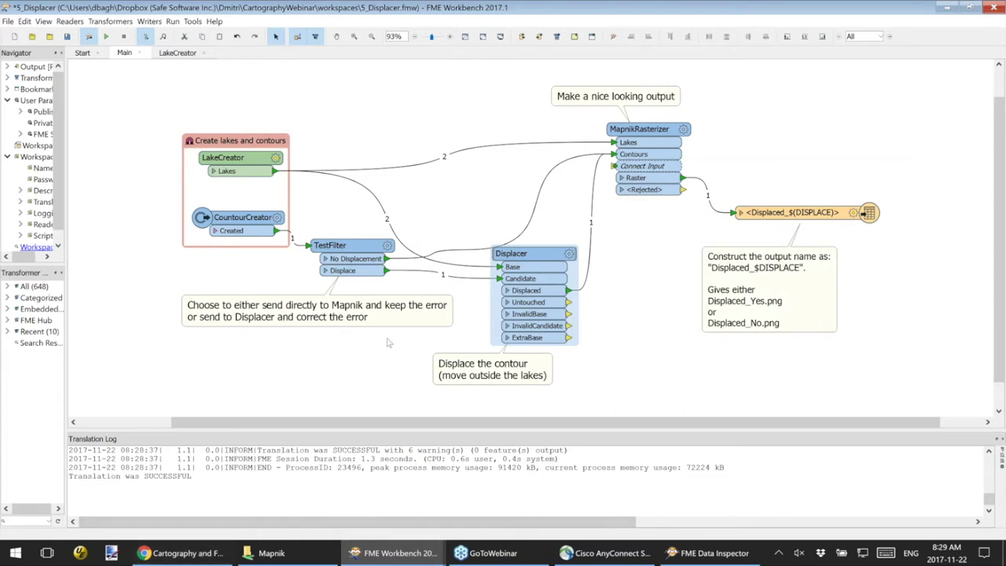
# Step: Switch to the Google Slides presentation and advance past the Displacer Demo slide to slide 17
pyautogui.click(170, 553)
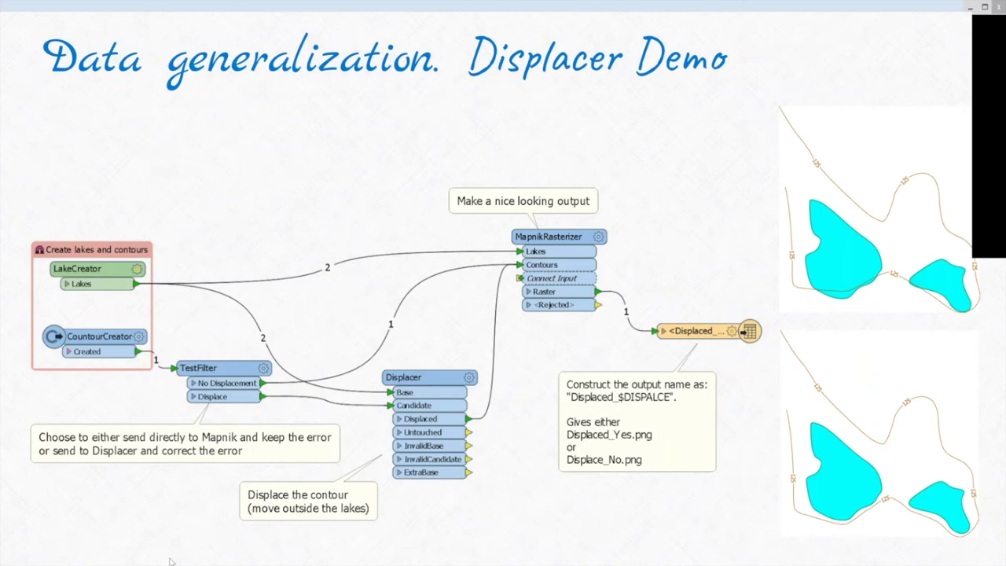
pyautogui.press('Right')
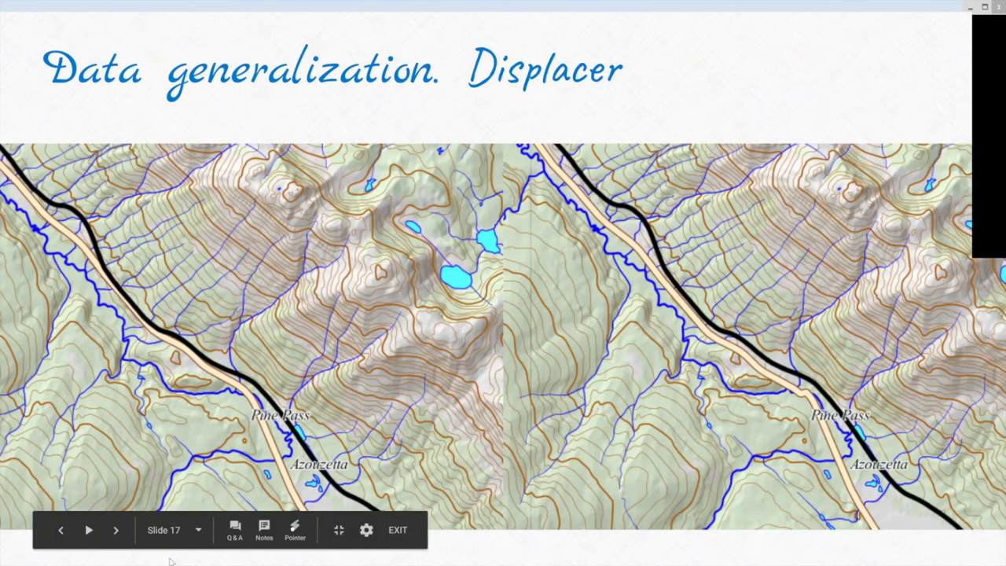